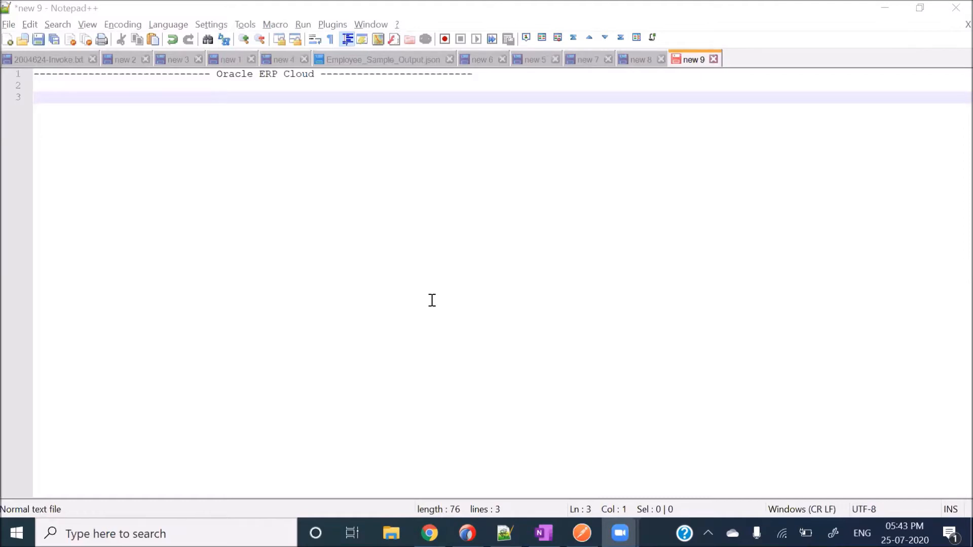
Step: Add the lines "Rest API-" and "Poost Man-" below the Oracle ERP Cloud heading
left_click(107, 112)
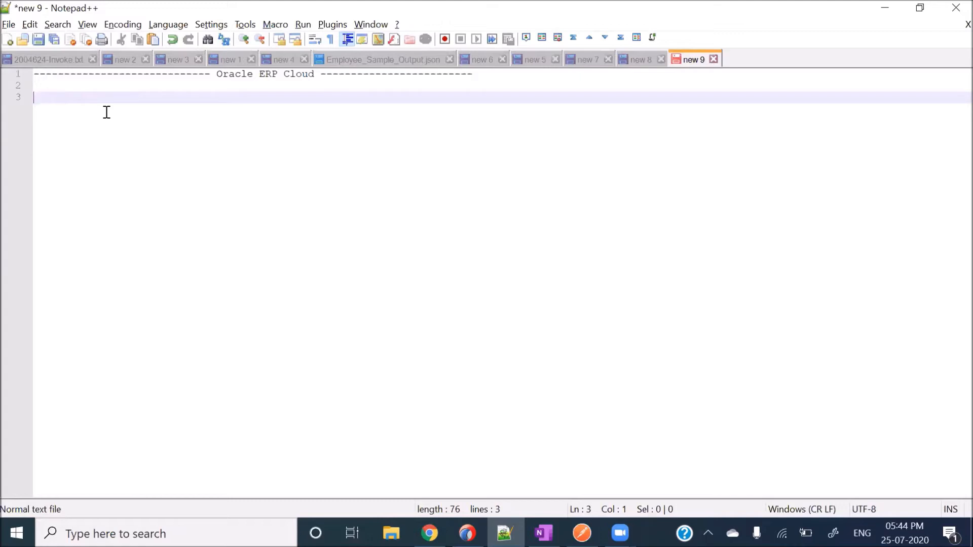
type("Rest APi")
key("BackSpace")
type("I")
key("Return")
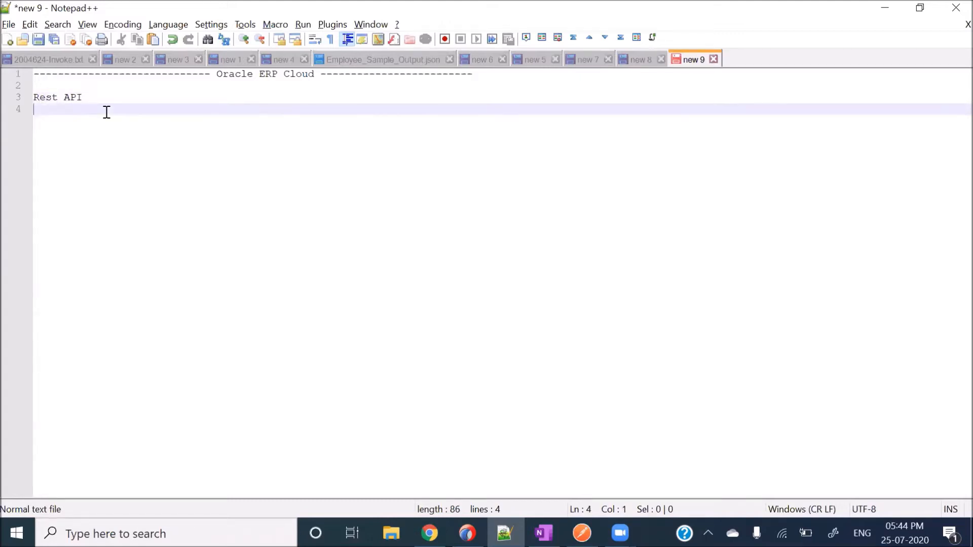
type("Poost")
key("BackSpace")
key("BackSpace")
key("BackSpace")
type("ost Man-")
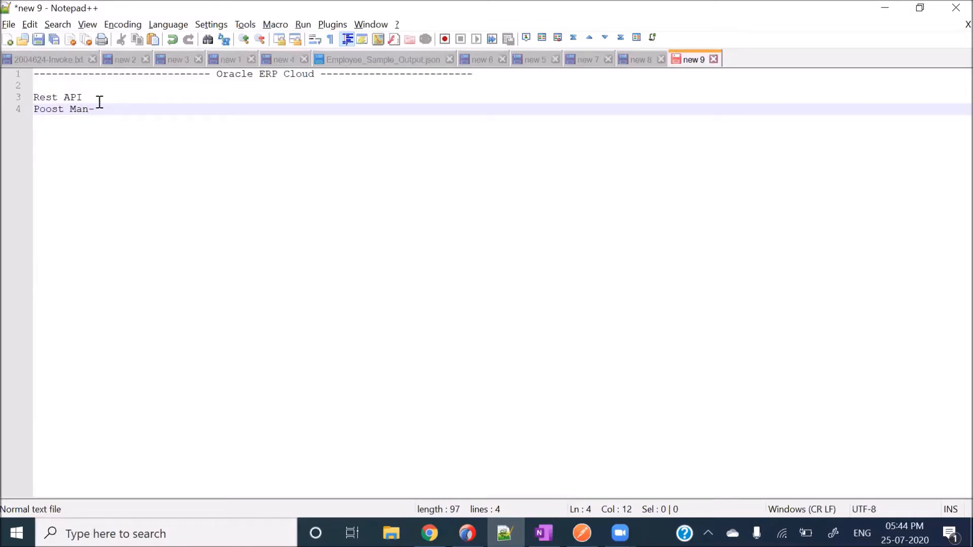
left_click(100, 101)
type("-")
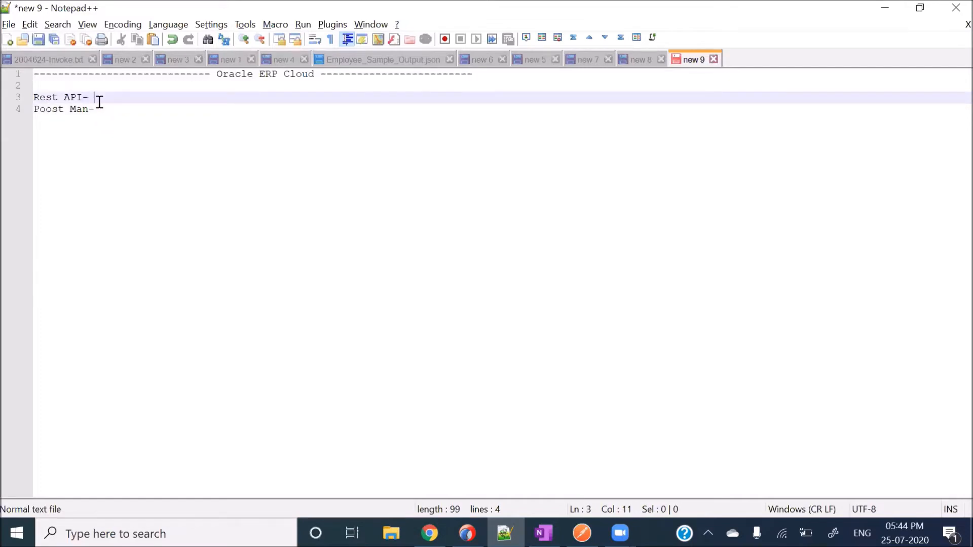
Step: Insert five new lines below the "Poost Man-" line
left_click(100, 110)
key("Return")
key("Return")
key("Return")
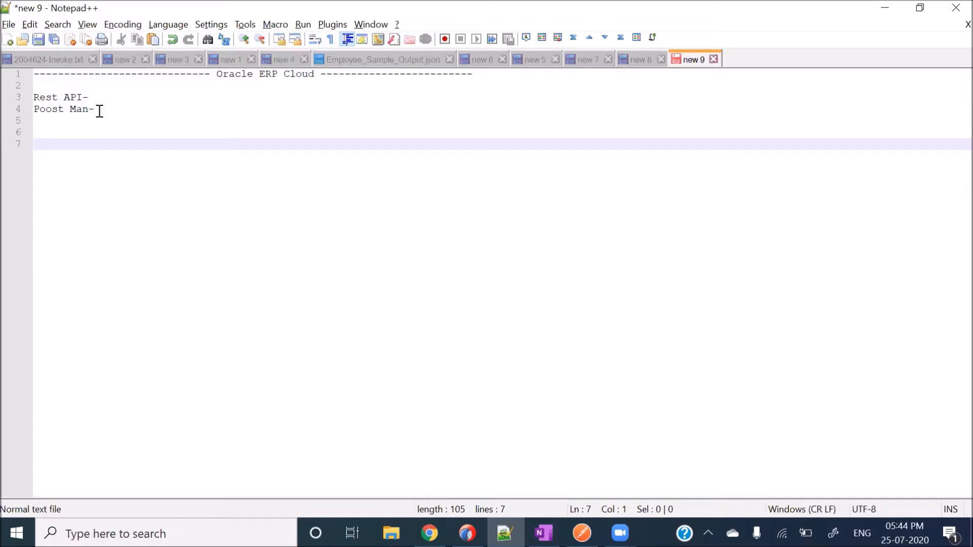
key("Return")
key("Return")
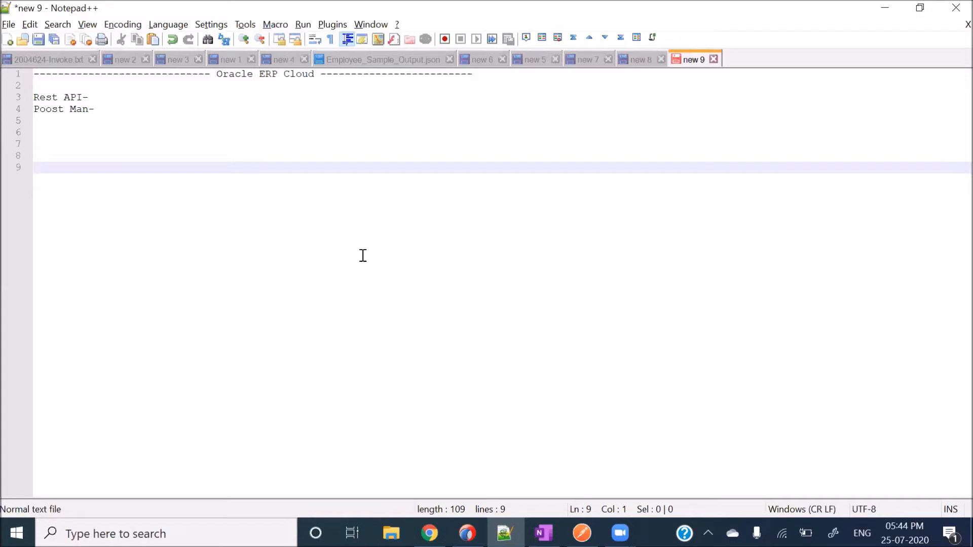
Step: Switch to Chrome and search in a new tab for "Rest APi for invoices in oracle fusion"
left_click(430, 534)
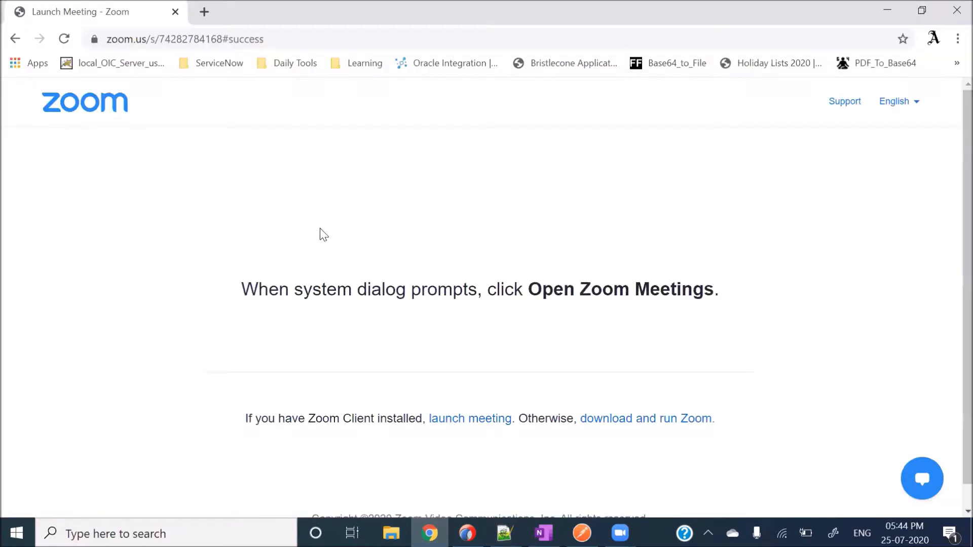
left_click(206, 11)
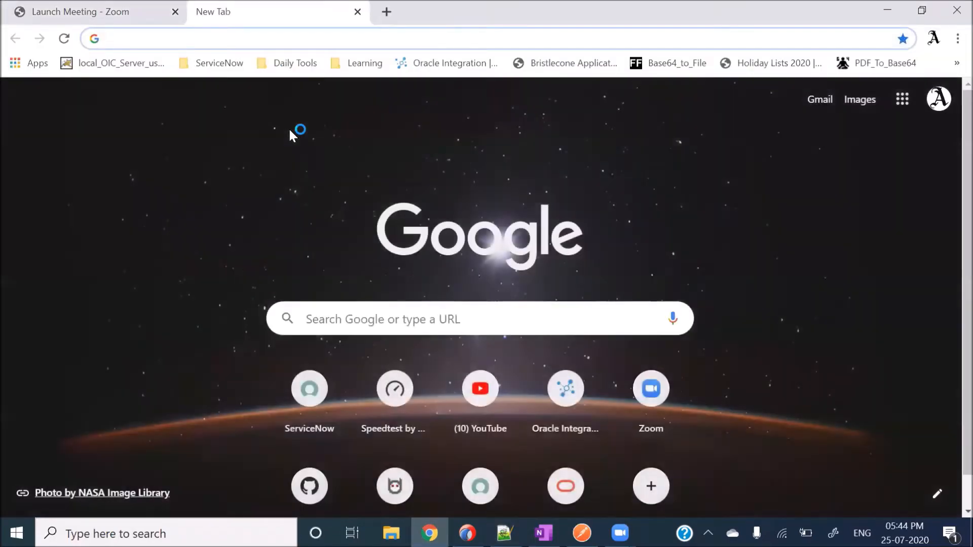
type("re")
key("BackSpace")
key("BackSpace")
type("Rest APi")
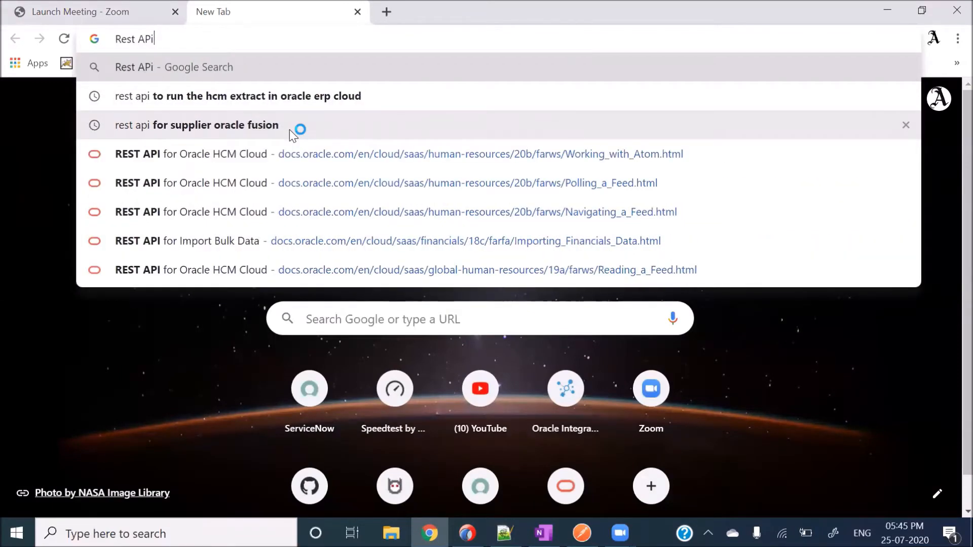
type(" for in")
type("voic")
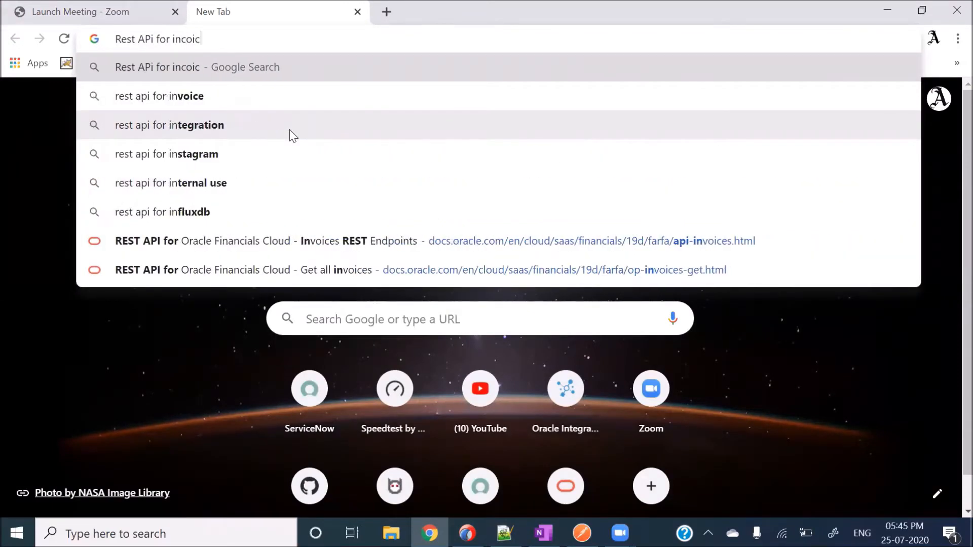
key("BackSpace")
key("BackSpace")
key("BackSpace")
key("BackSpace")
type("v")
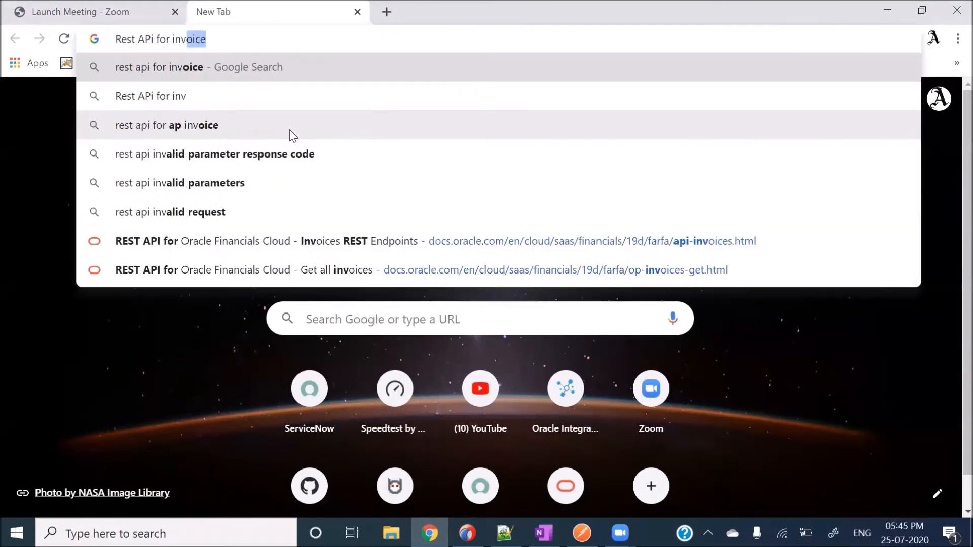
type("oices in oracle fusion")
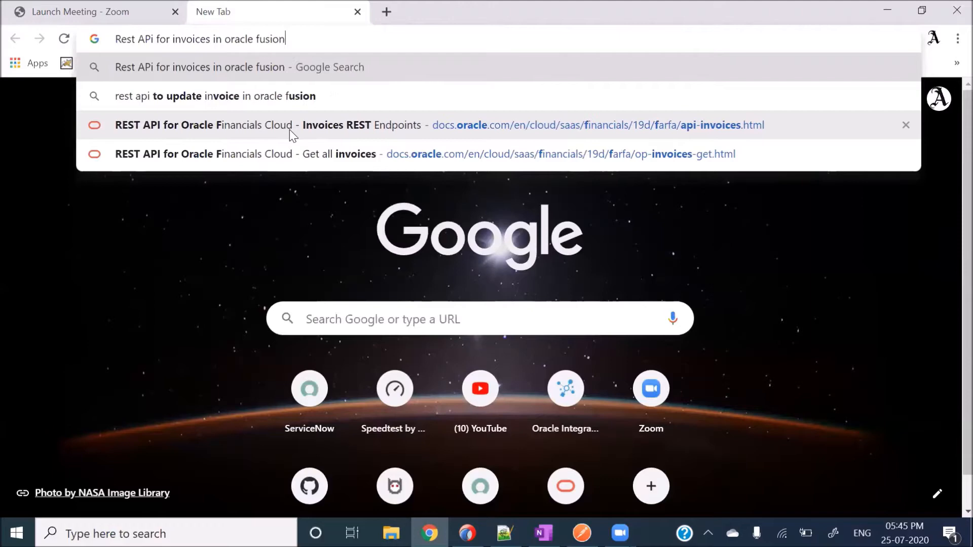
key("Return")
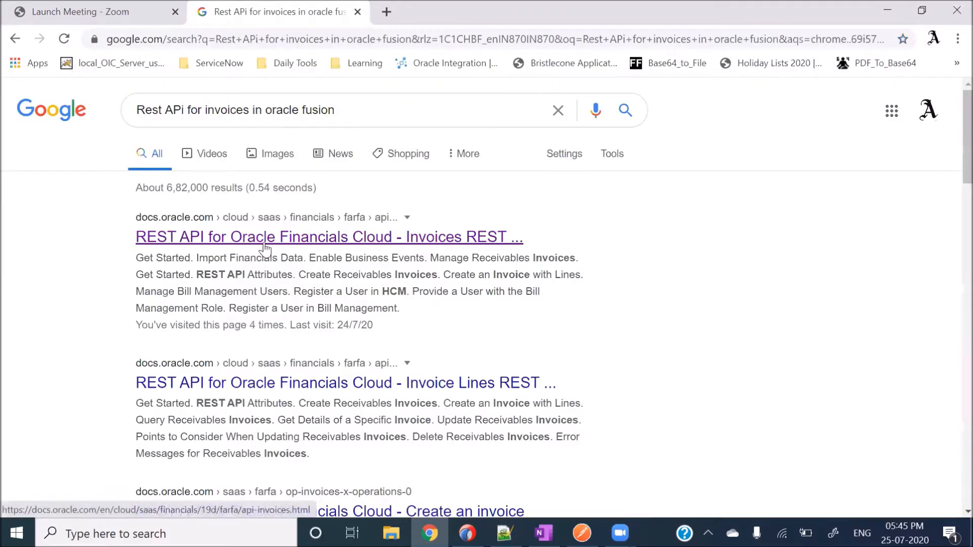
Step: Open the REST API for Oracle Financials Cloud Invoices REST Endpoints result and review the listed invoice operations
left_click(200, 243)
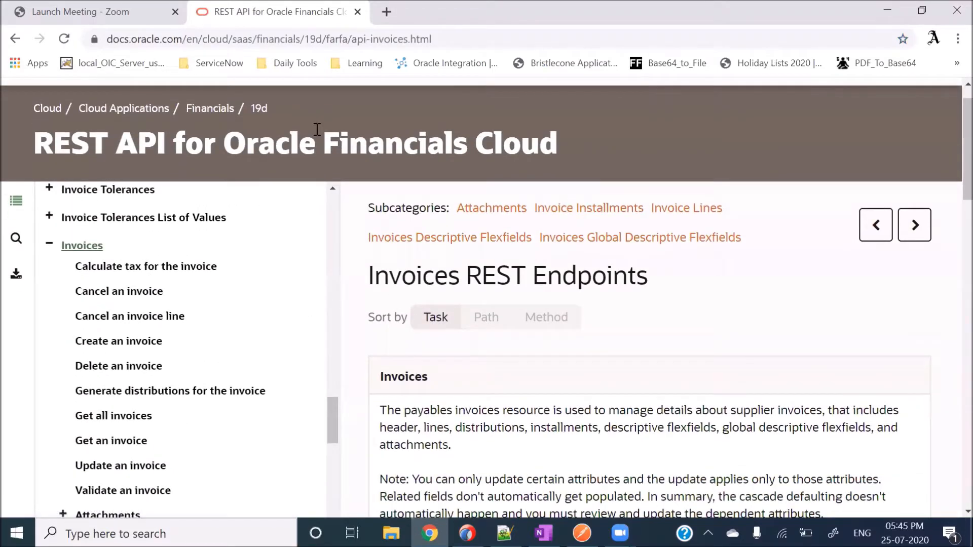
scroll(316, 128, "down", 1)
scroll(315, 129, "up", 1)
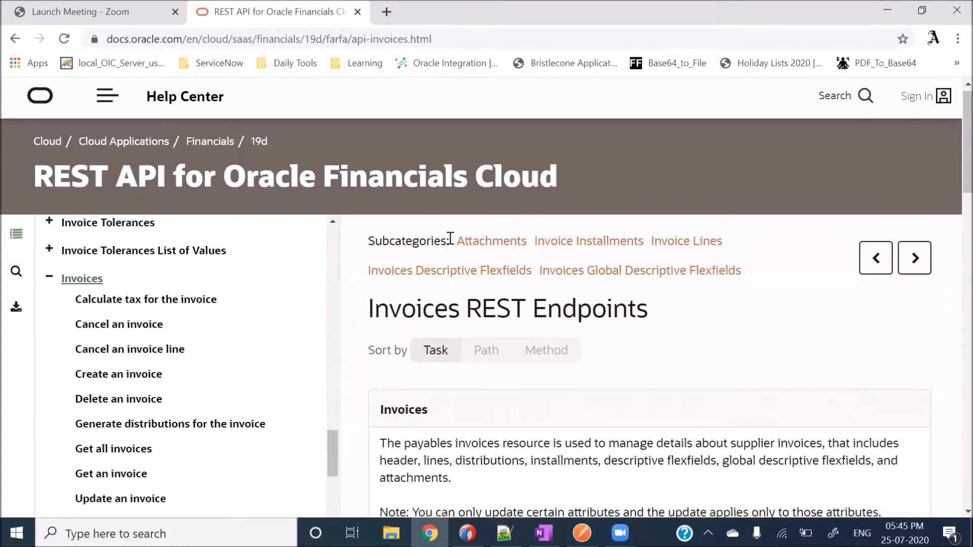
scroll(449, 238, "down", 2)
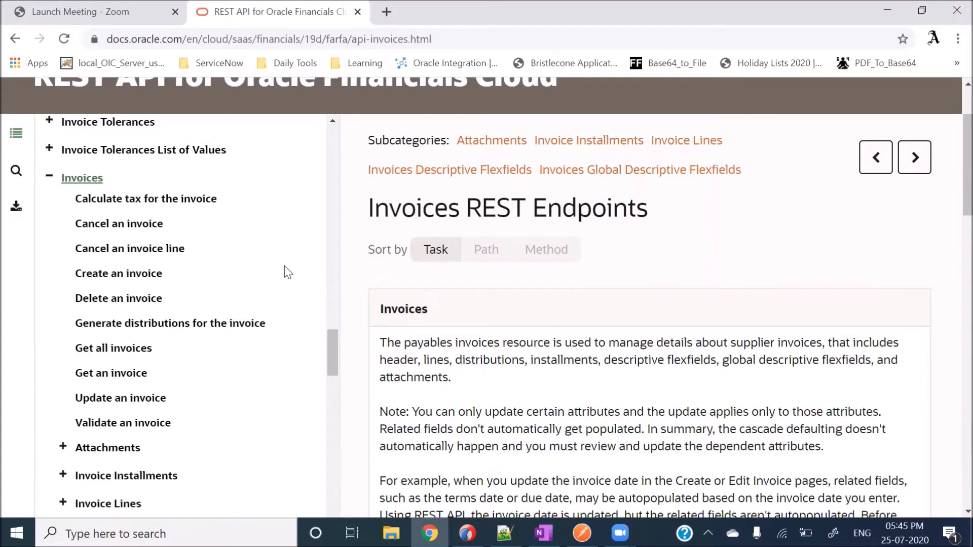
scroll(288, 272, "up", 1)
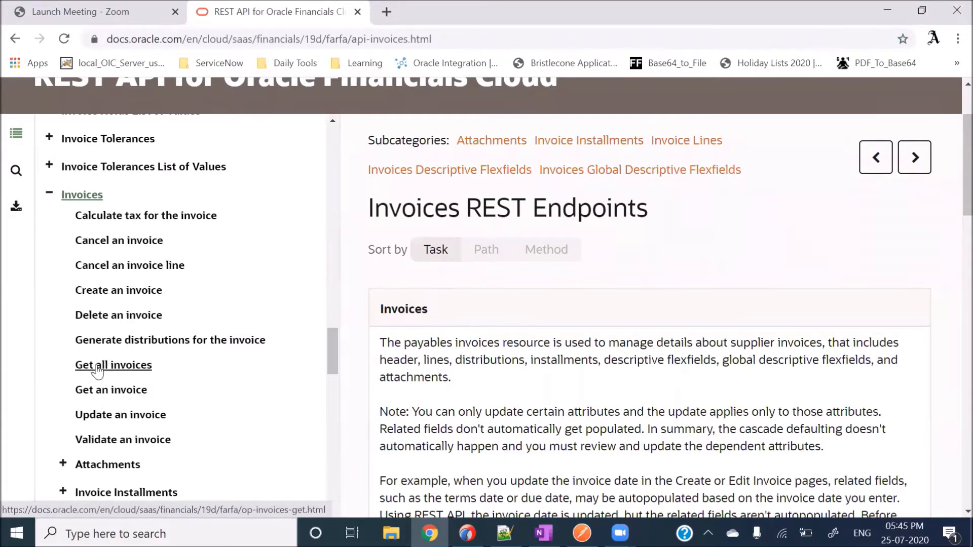
Step: Open the "Get an invoice" operation and examine its resource path and the InvoiceId path parameter
left_click(123, 392)
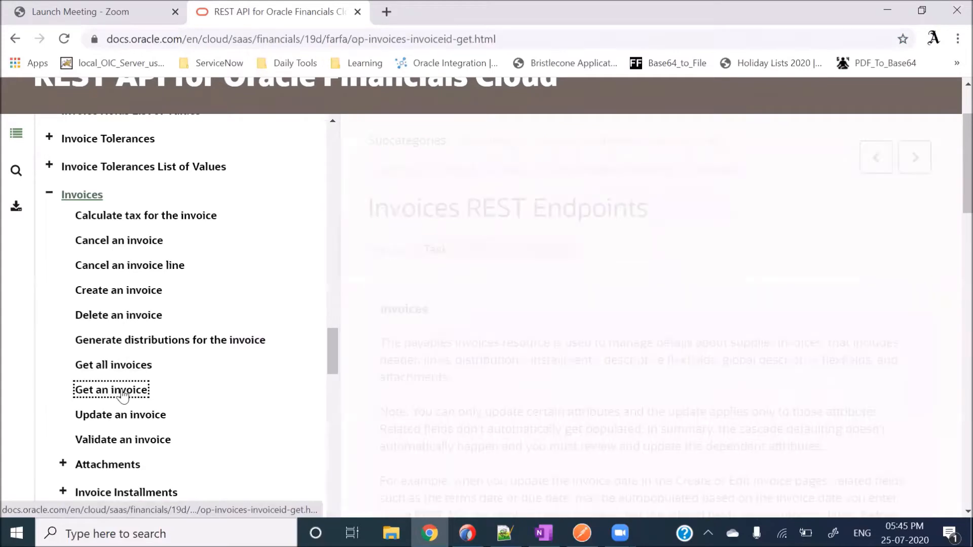
scroll(552, 188, "up", 2)
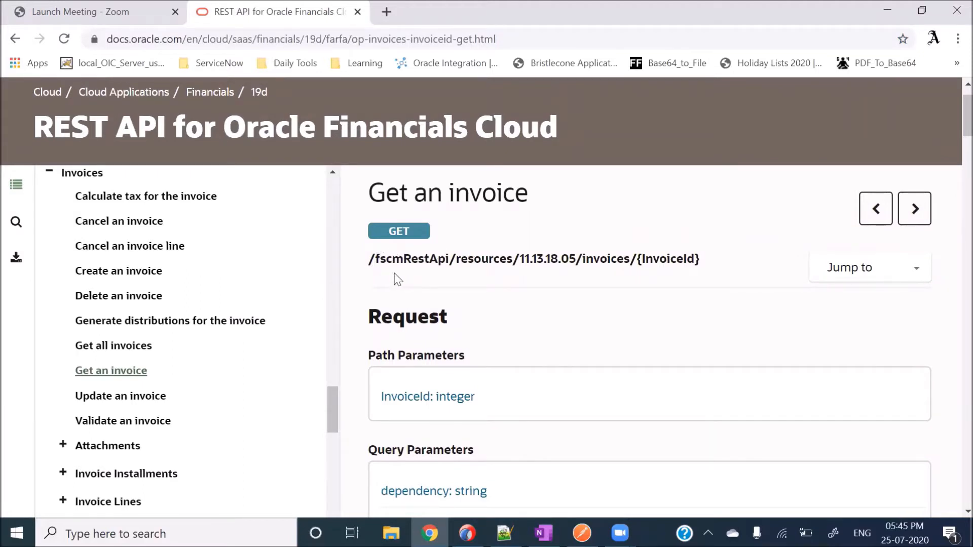
left_click_drag(371, 263, 731, 264)
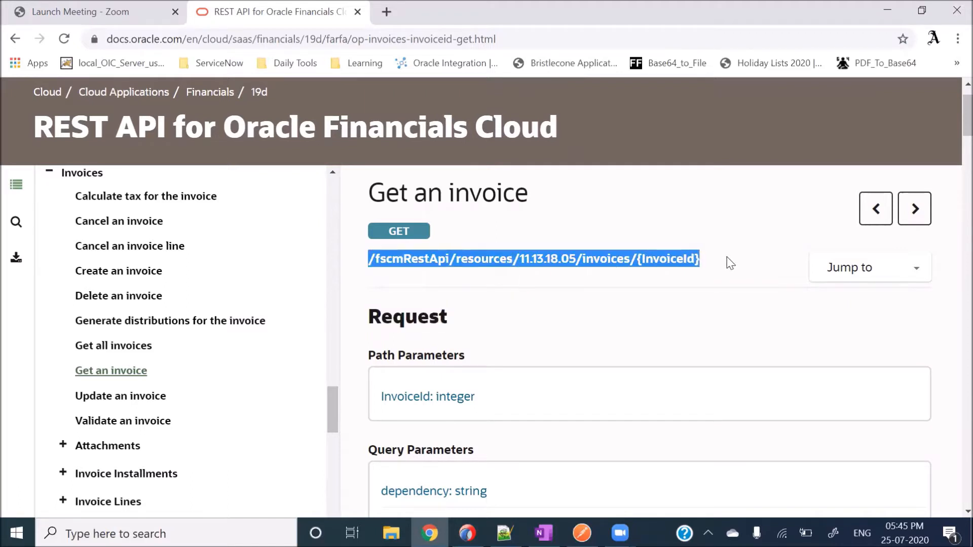
left_click(674, 259)
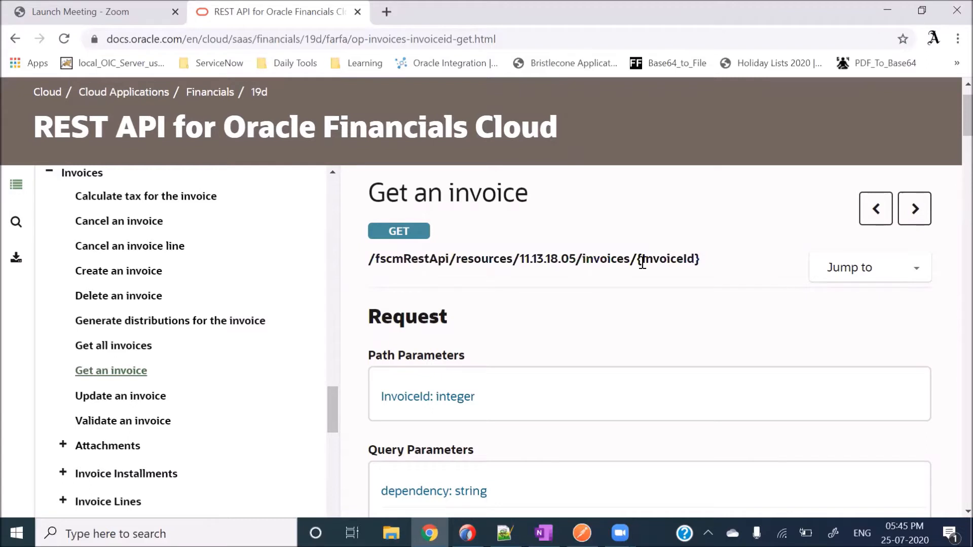
mouse_move(638, 264)
left_mouse_down()
mouse_move(699, 264)
mouse_move(630, 258)
mouse_move(641, 257)
left_mouse_up()
left_click(702, 261)
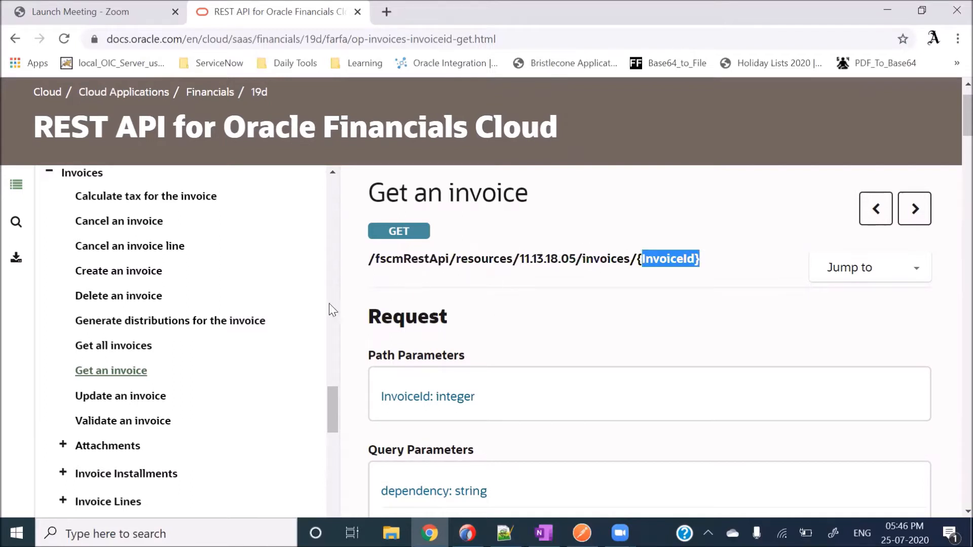
left_click(597, 256)
double_click(654, 258)
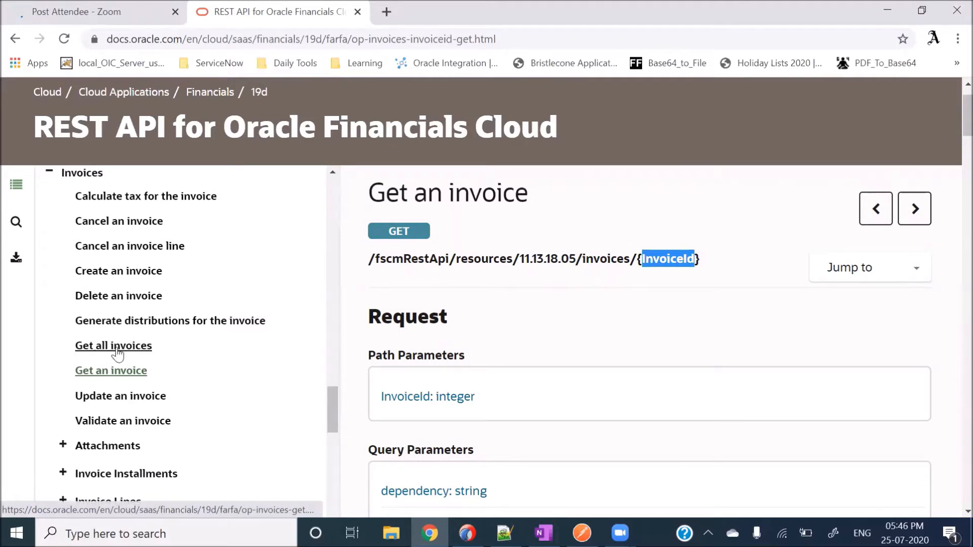
Step: Open the "Get all invoices" operation and copy its resource path /fscmRestApi/resources/11.13.18.05/invoices
left_click(116, 348)
scroll(567, 206, "down", 1)
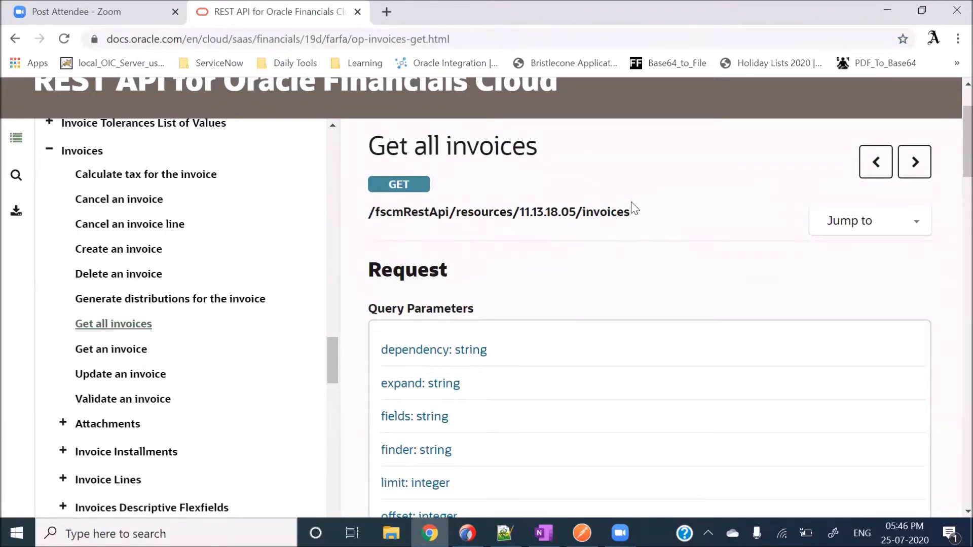
scroll(631, 202, "up", 1)
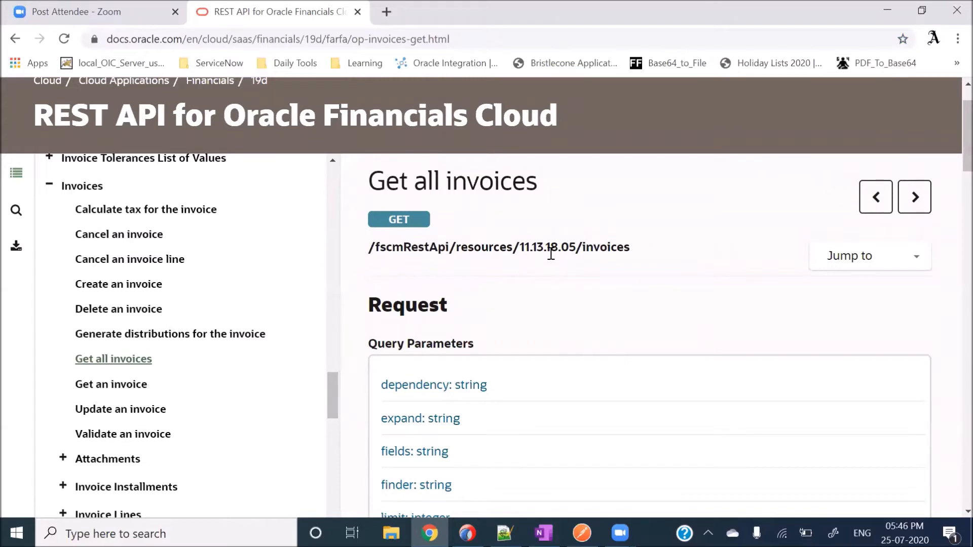
scroll(551, 254, "up", 1)
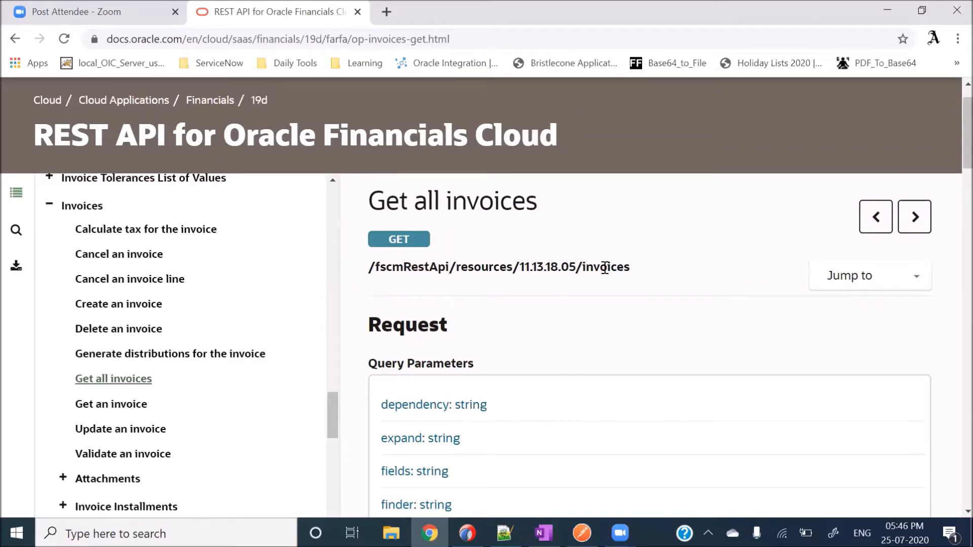
left_click_drag(637, 274, 367, 267)
key("ctrl+c")
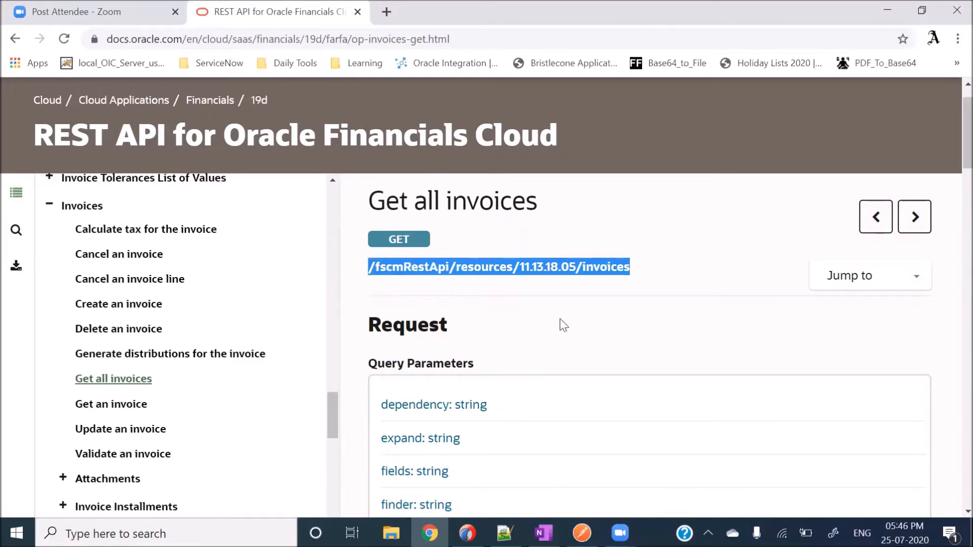
Step: Switch to Notepad++ and add the line "Resource Path - /fscmRestApi/resources/11.13.18.05/invoices", followed by a blank line
key("alt+Tab")
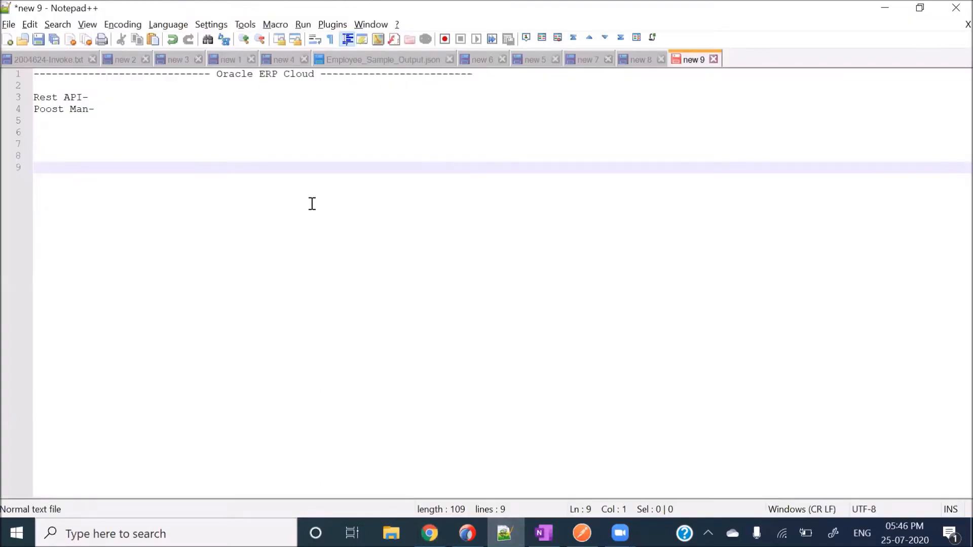
type("Resource Path -")
key("ctrl+v")
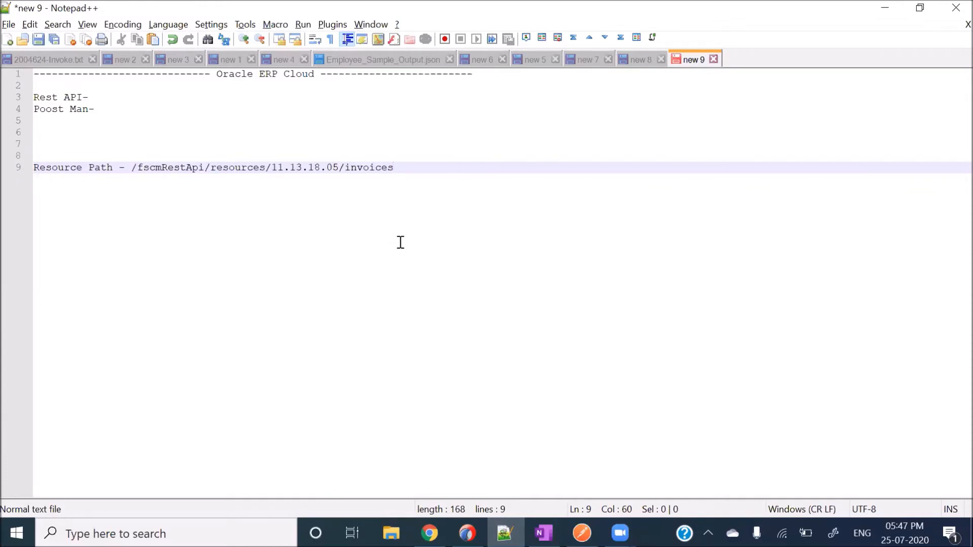
key("Return")
key("Return")
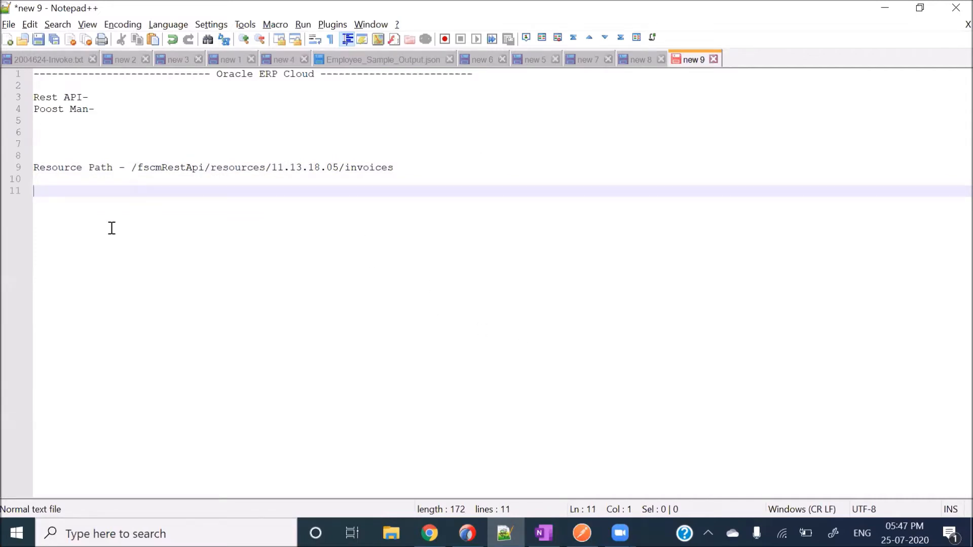
type("URL")
key("BackSpace")
type("--- Https://")
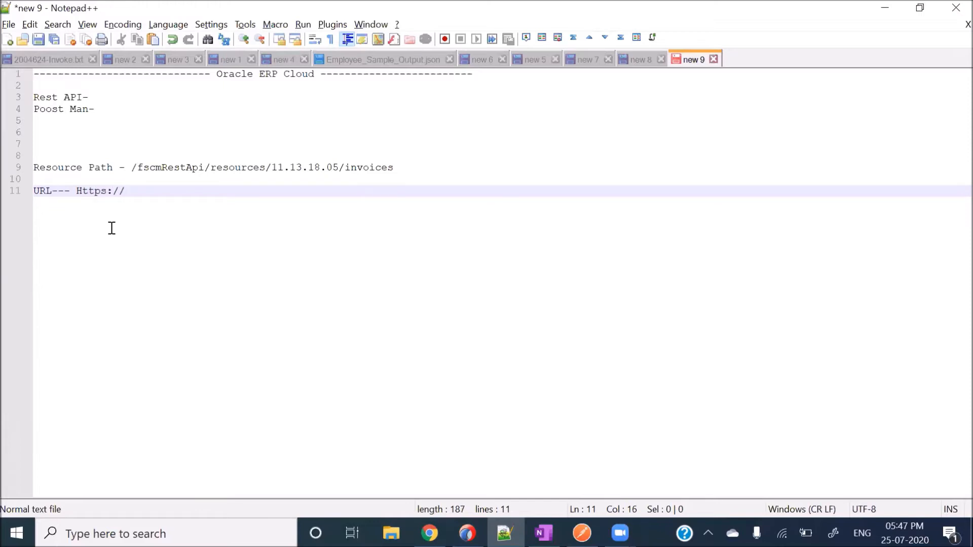
type("abcd.oracleclo")
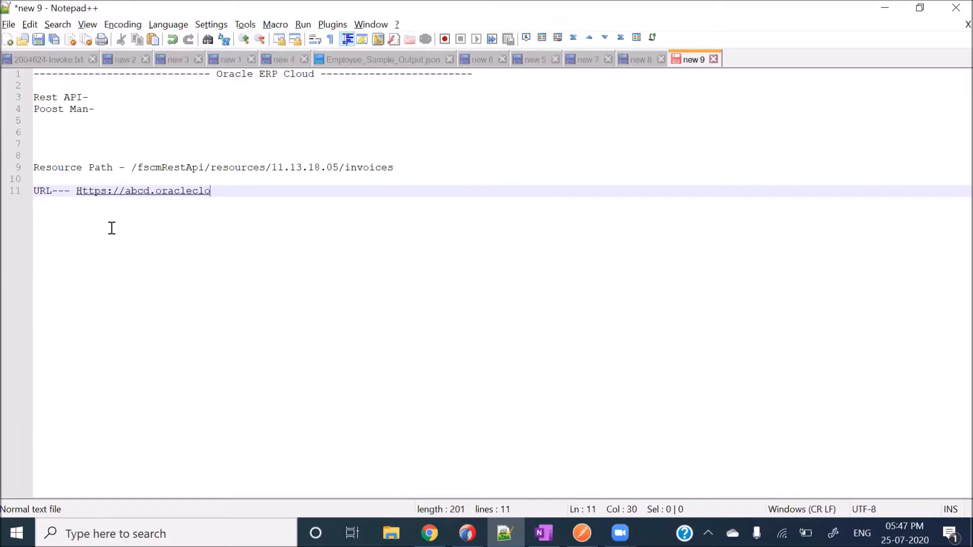
type("ud.com/")
Step: Append a copy of the invoices resource path to the URL and remove the duplicate slash after the domain
left_click_drag(131, 169, 400, 169)
key("ctrl+c")
left_click(272, 191)
key("ctrl+v")
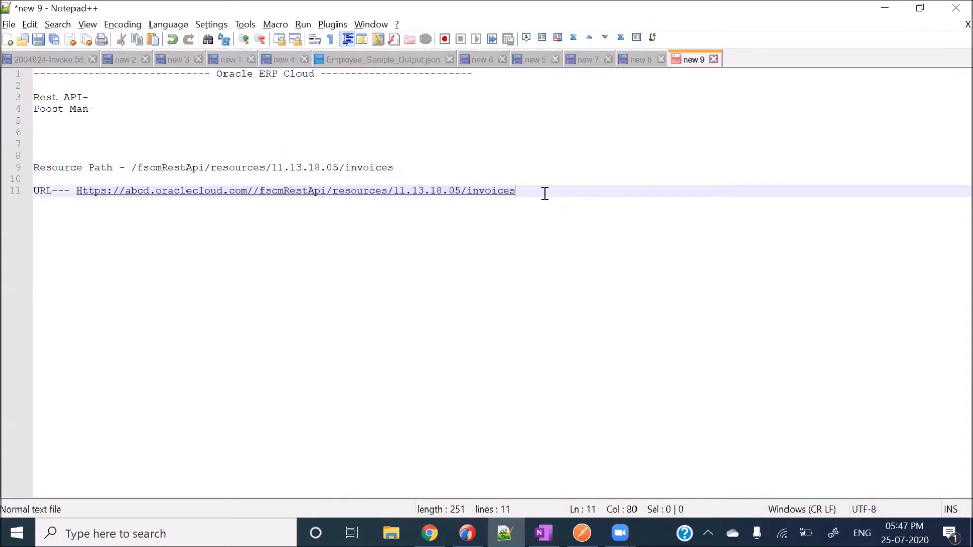
left_click(260, 193)
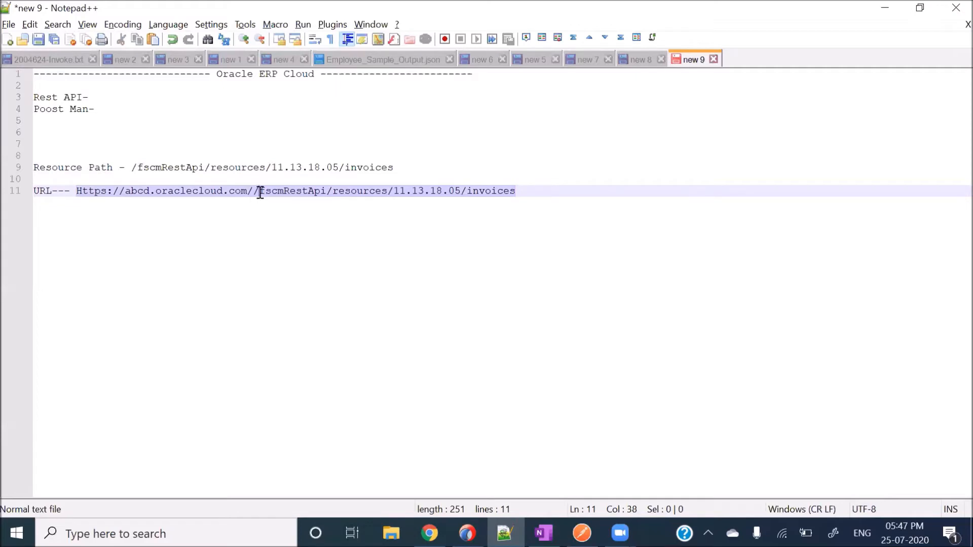
key("BackSpace")
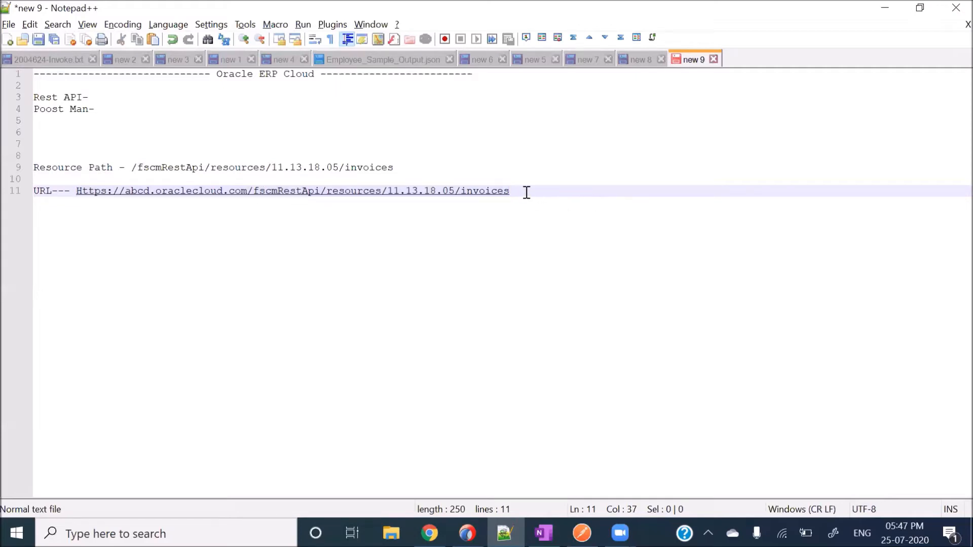
Step: Switch to Postman and create a new collection named DemoForVideo
left_click(525, 192)
left_click(581, 533)
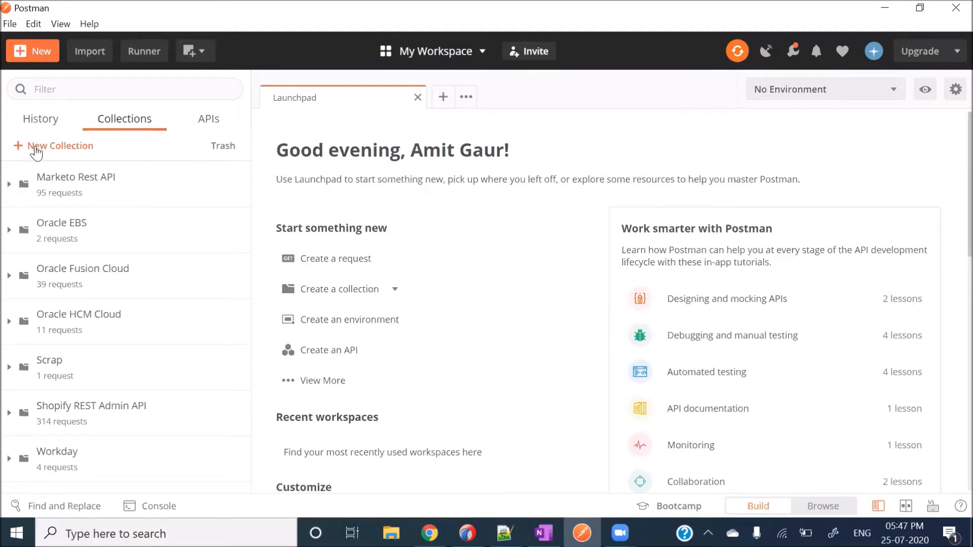
left_click(68, 147)
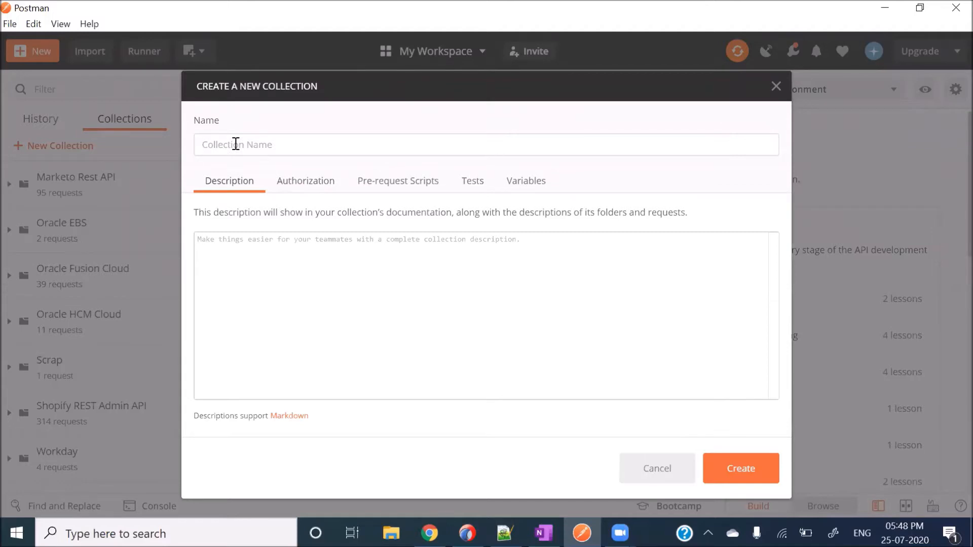
type("Demo")
type("For")
type("or")
type("Vide")
type("o")
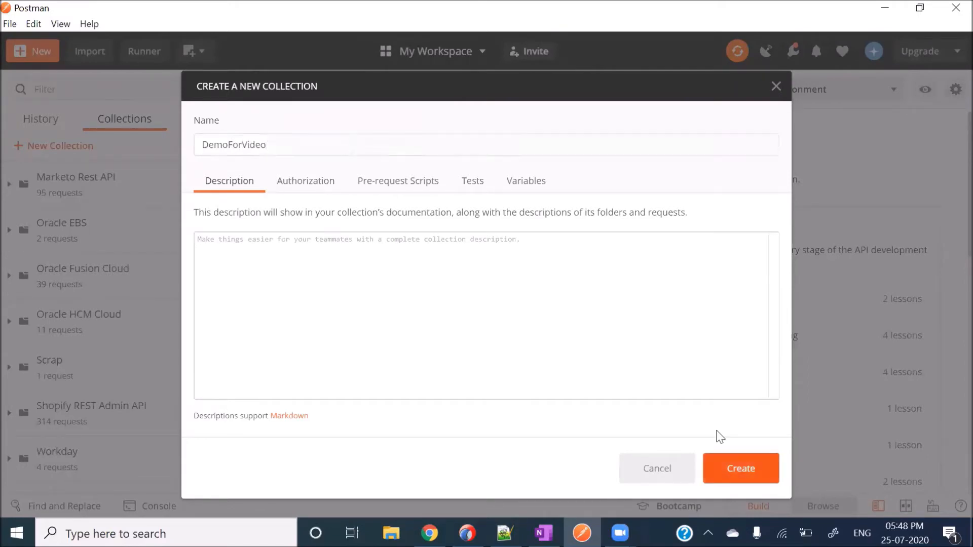
left_click(722, 461)
Step: Add a request named GetAPInvoices to the DemoForVideo collection and save it there
scroll(142, 356, "down", 1)
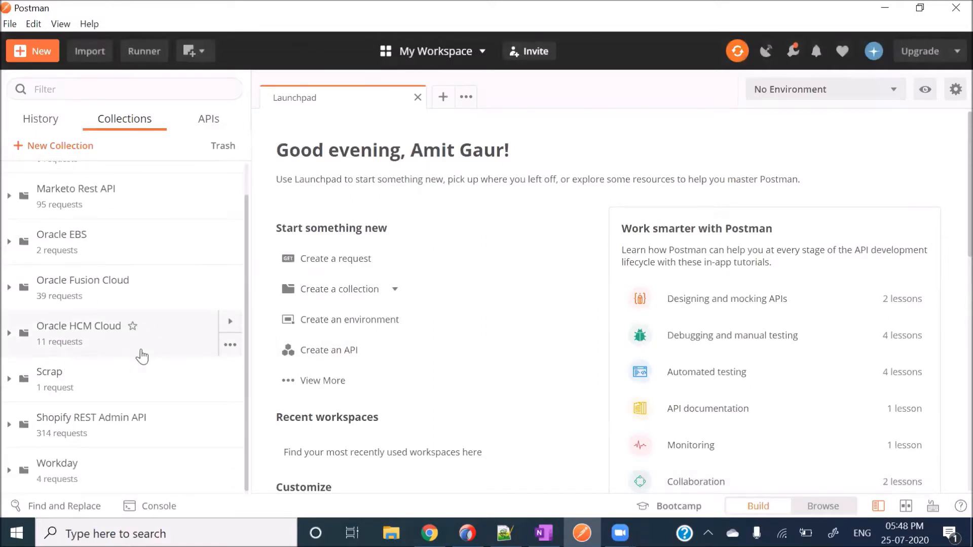
scroll(138, 404, "up", 1)
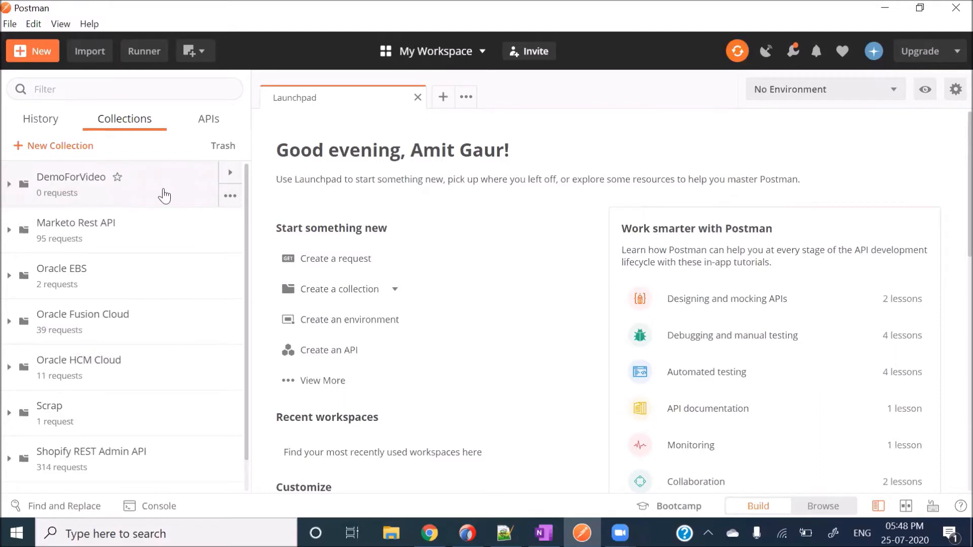
left_click(229, 197)
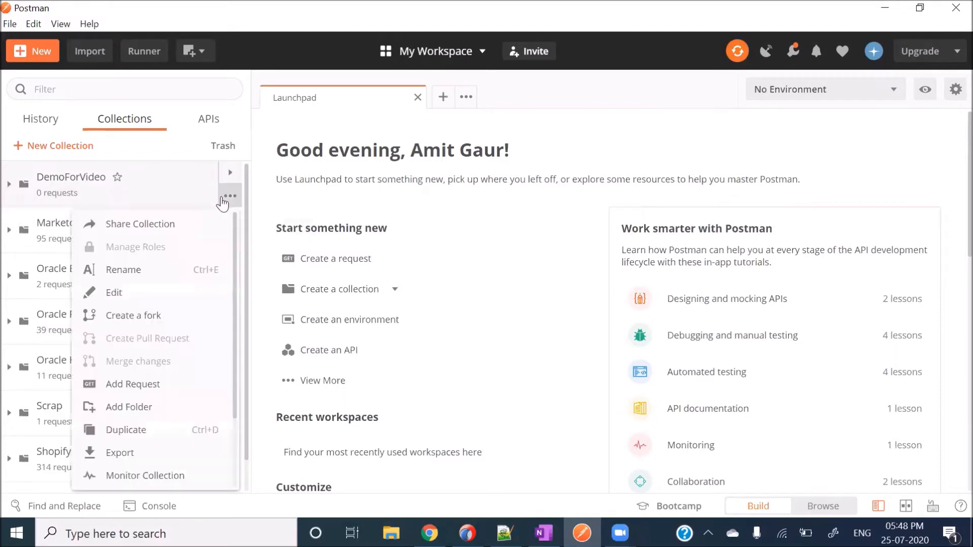
left_click(229, 196)
left_click(229, 196)
scroll(193, 333, "down", 1)
left_click(147, 350)
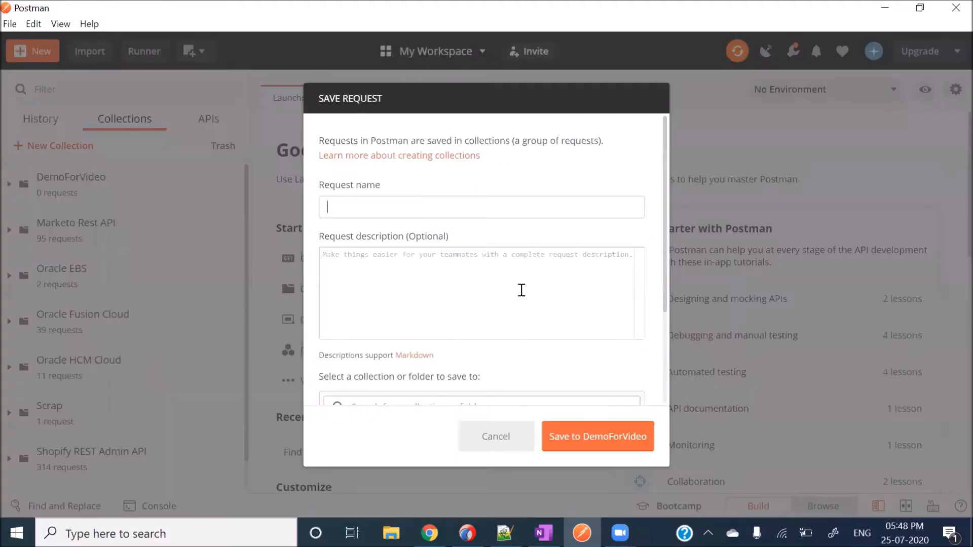
left_click(340, 216)
type("GetAPInvoices")
scroll(560, 393, "down", 1)
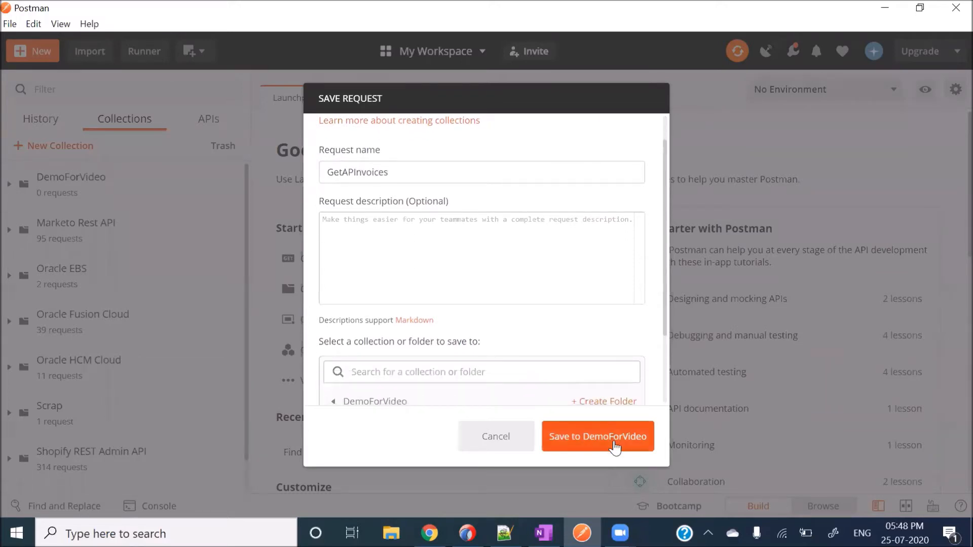
left_click(615, 446)
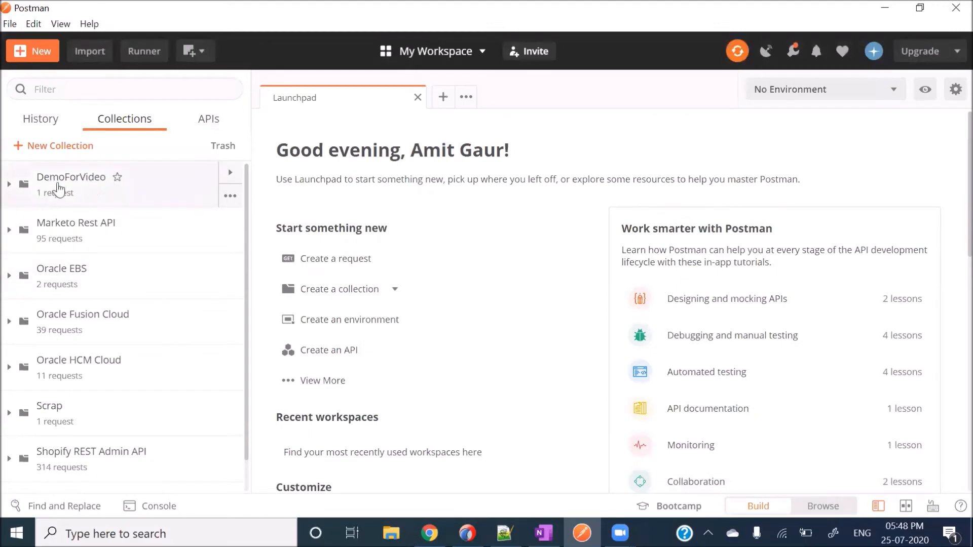
left_click(9, 184)
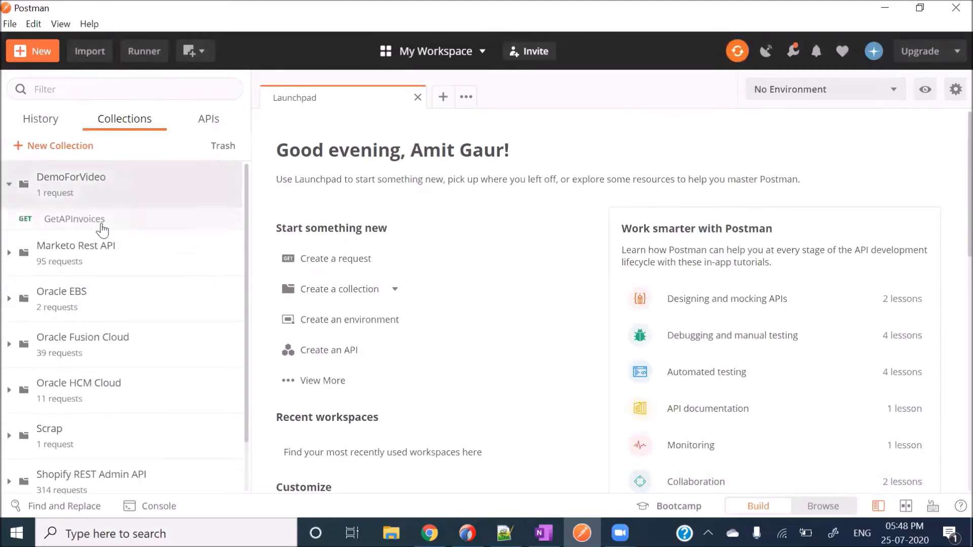
left_click(92, 229)
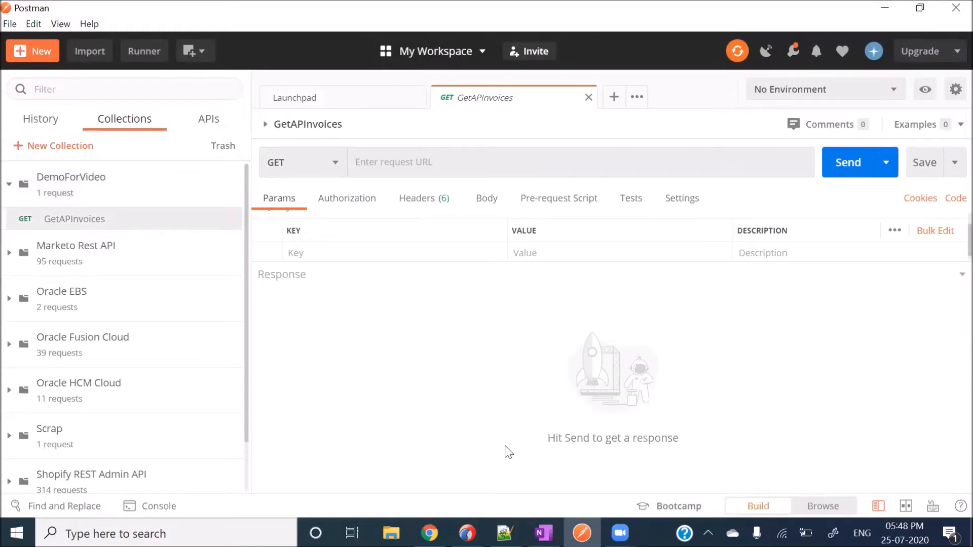
left_click(505, 533)
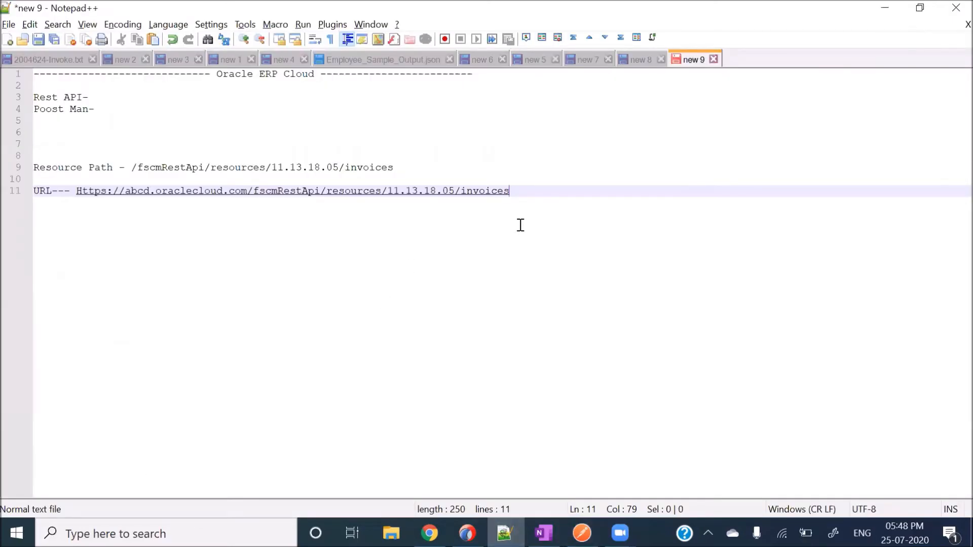
left_click_drag(509, 191, 76, 190)
key("ctrl+c")
key("alt+Tab")
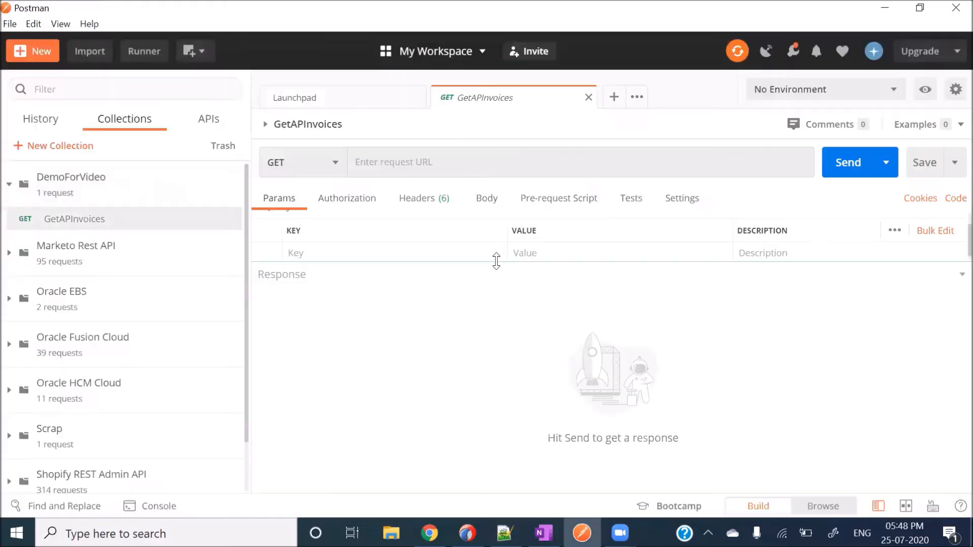
left_click(444, 167)
key("ctrl+v")
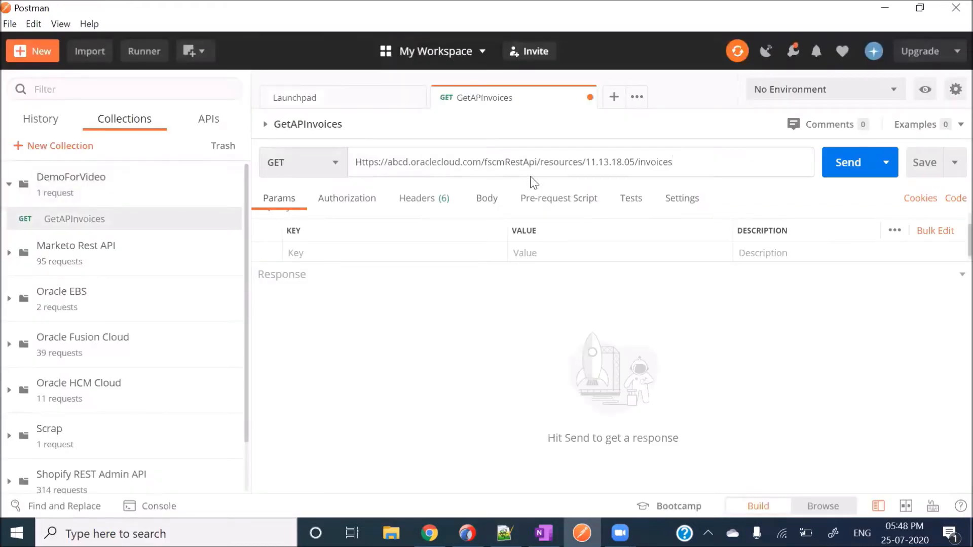
Step: Replace the placeholder domain in the request URL with the actual instance host, keeping the /fscmRestApi/resources/11.13.18.05/invoices path
left_click_drag(485, 163, 682, 158)
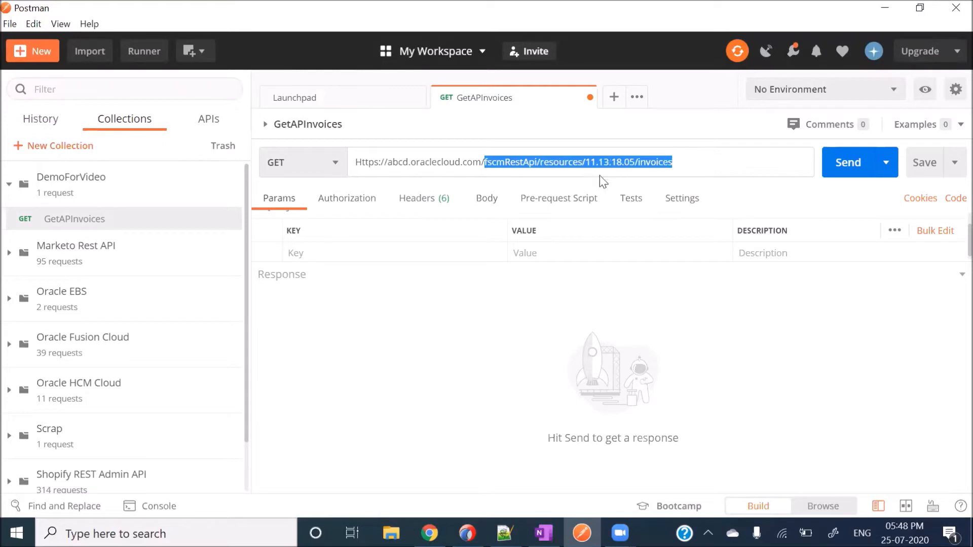
left_click(484, 162)
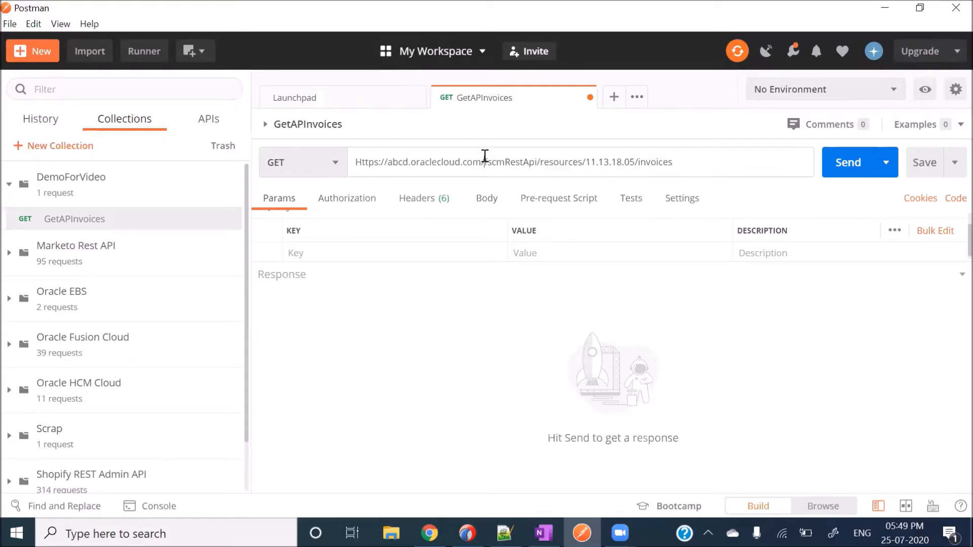
left_click_drag(484, 161, 354, 162)
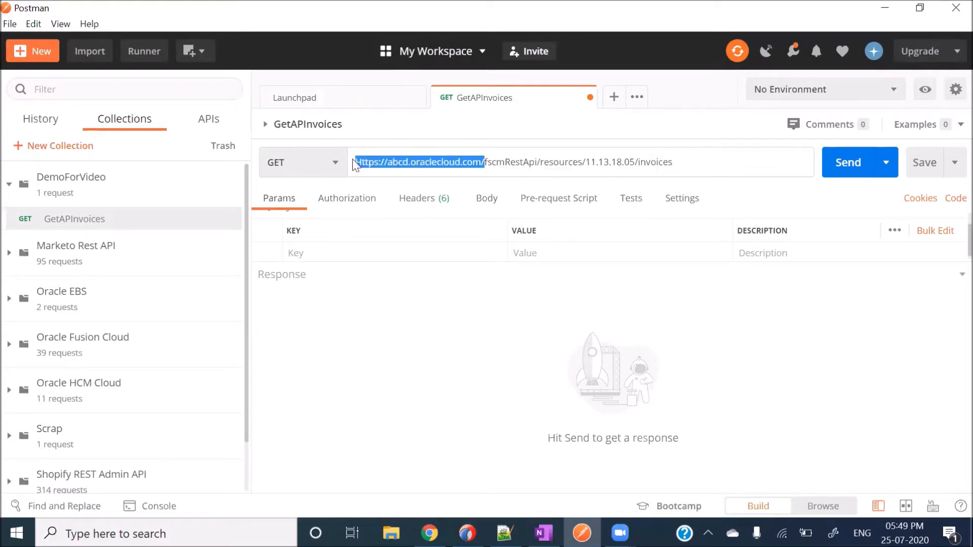
left_click(499, 163)
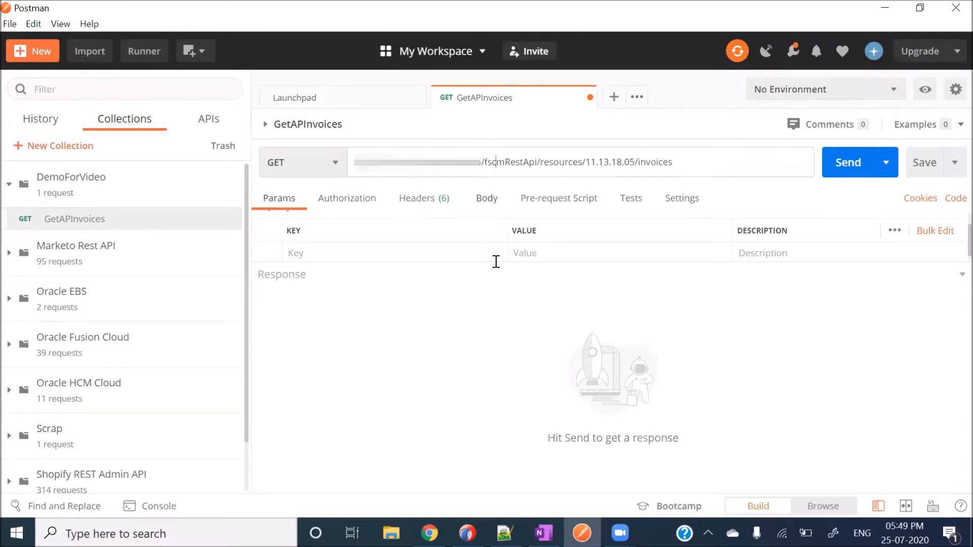
key("ctrl+v")
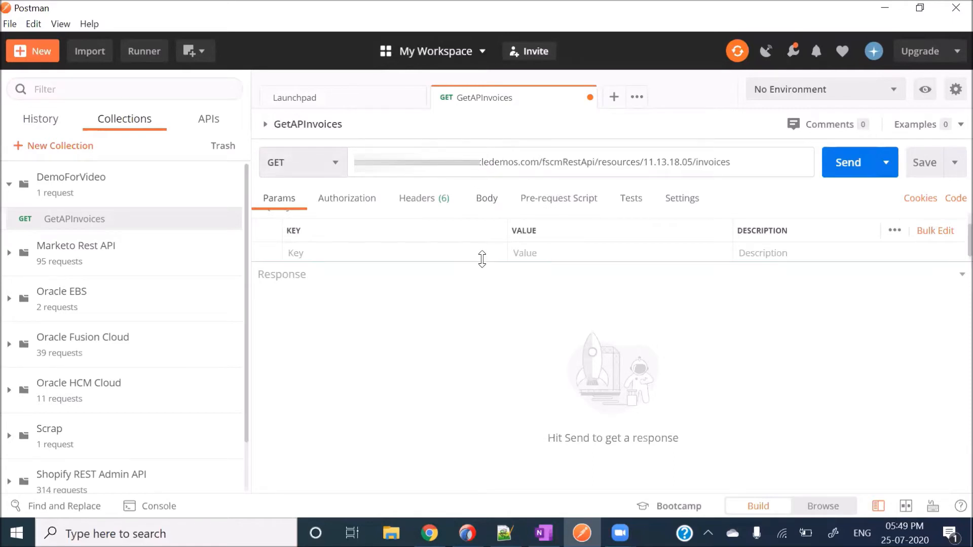
Step: Set the request's authorization type to Basic Auth and enlarge the request area to show the credential fields
left_click_drag(482, 259, 480, 306)
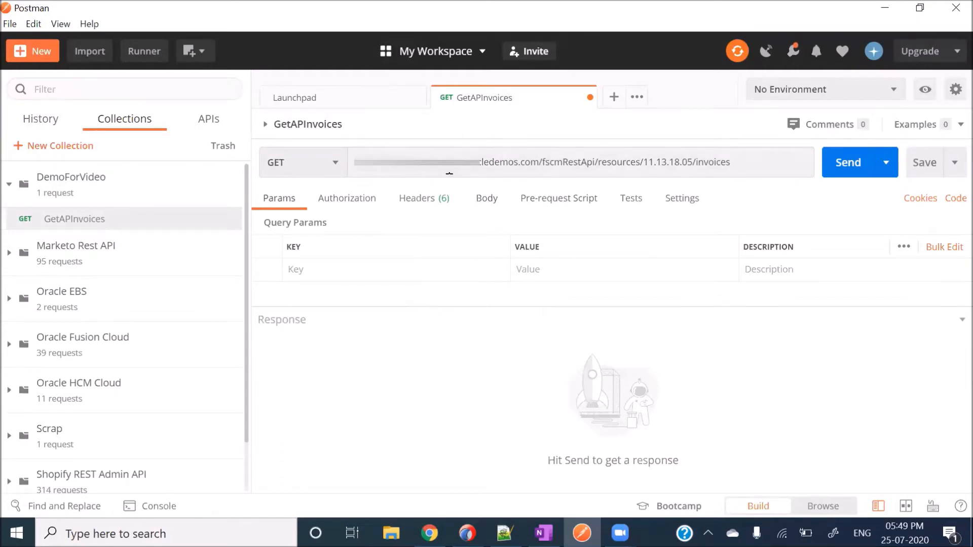
left_click(354, 205)
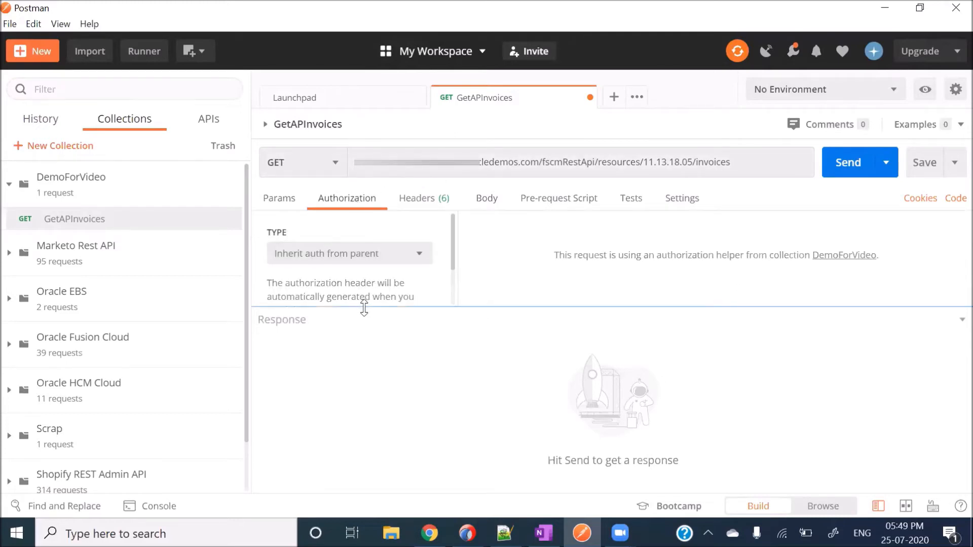
left_click_drag(364, 307, 361, 342)
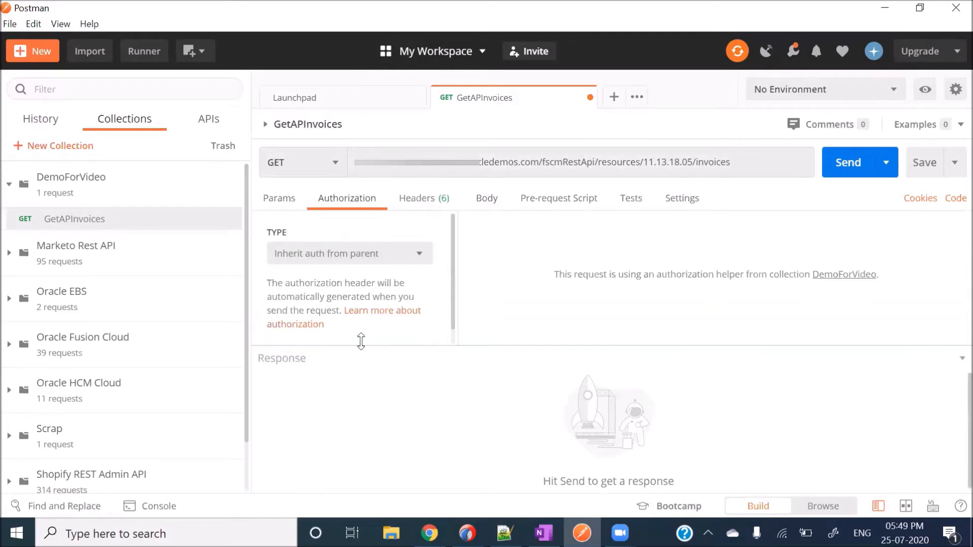
left_click(398, 265)
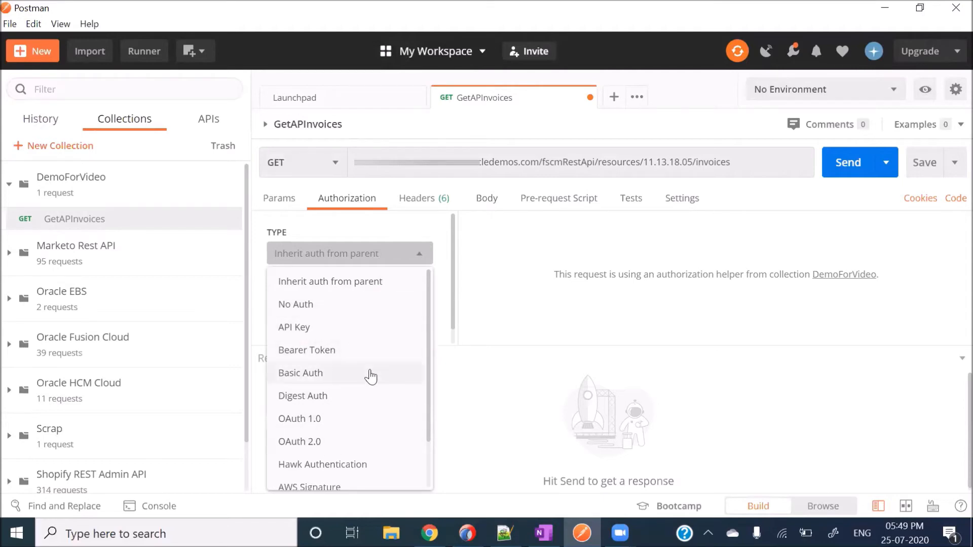
scroll(370, 377, "down", 1)
scroll(370, 377, "up", 1)
left_click(314, 375)
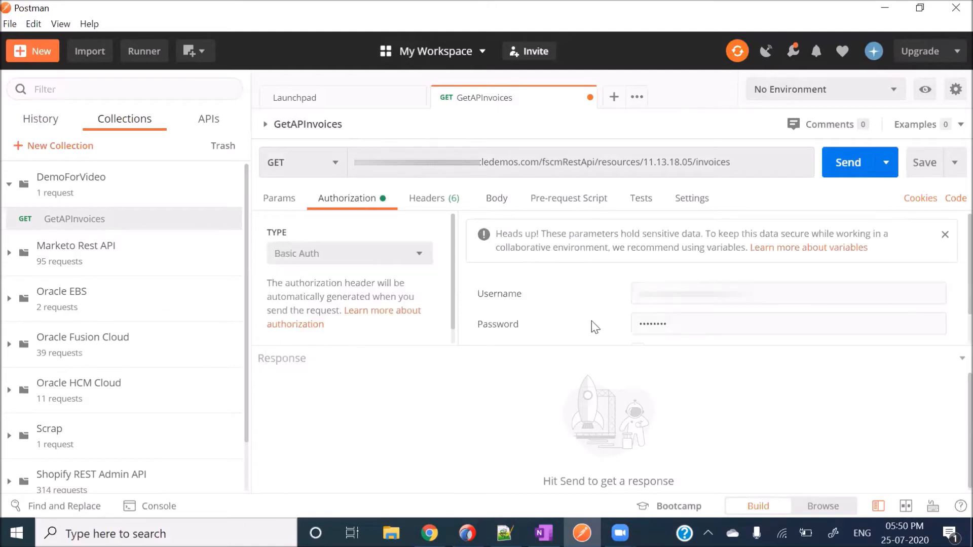
left_click_drag(590, 344, 588, 400)
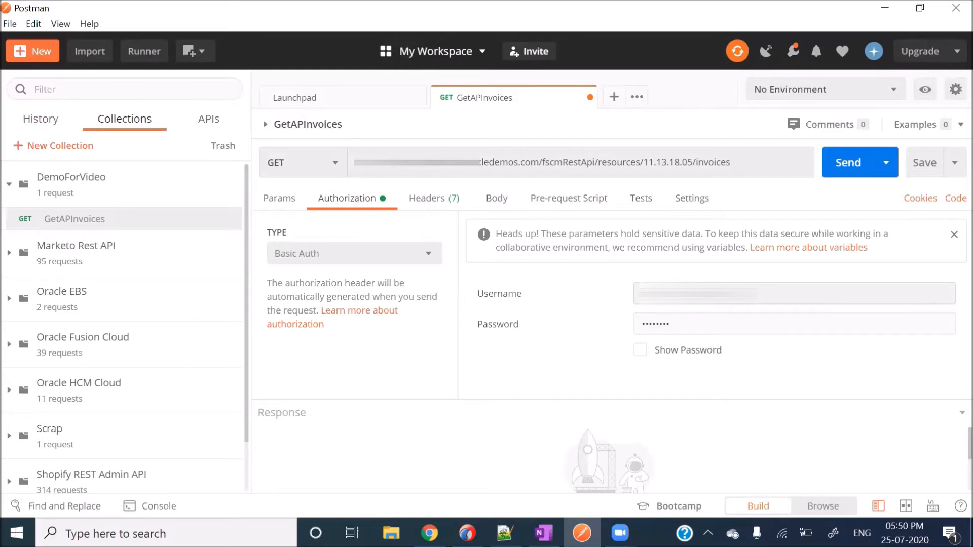
Step: Enter the instance username and account password in the Basic Auth credentials
left_click(794, 294)
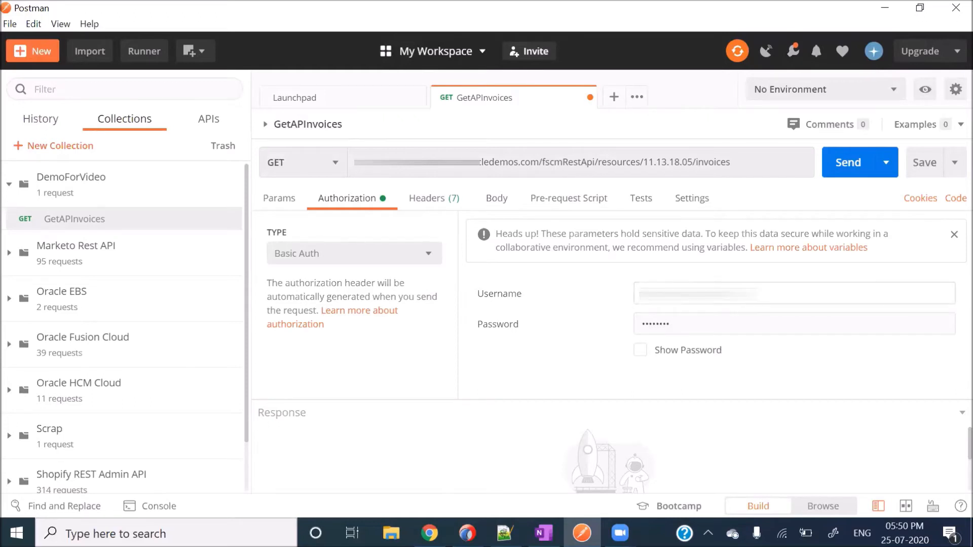
left_click(678, 320)
left_click_drag(752, 294, 633, 296)
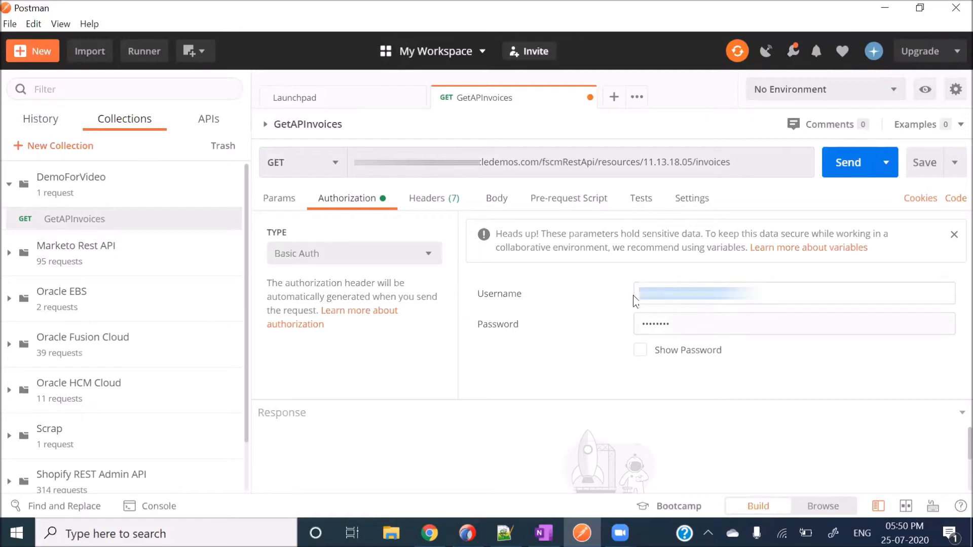
key("BackSpace")
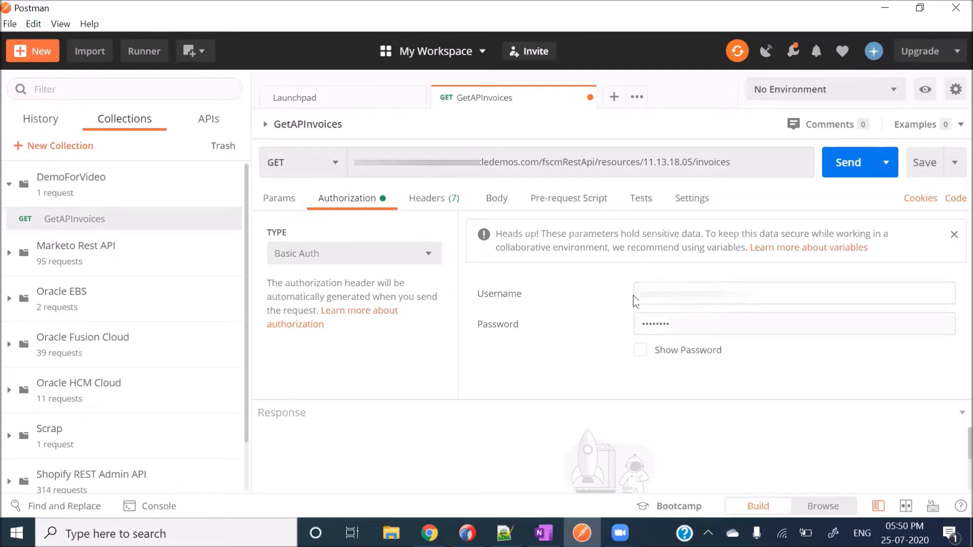
left_click_drag(683, 327, 634, 337)
left_click(679, 324)
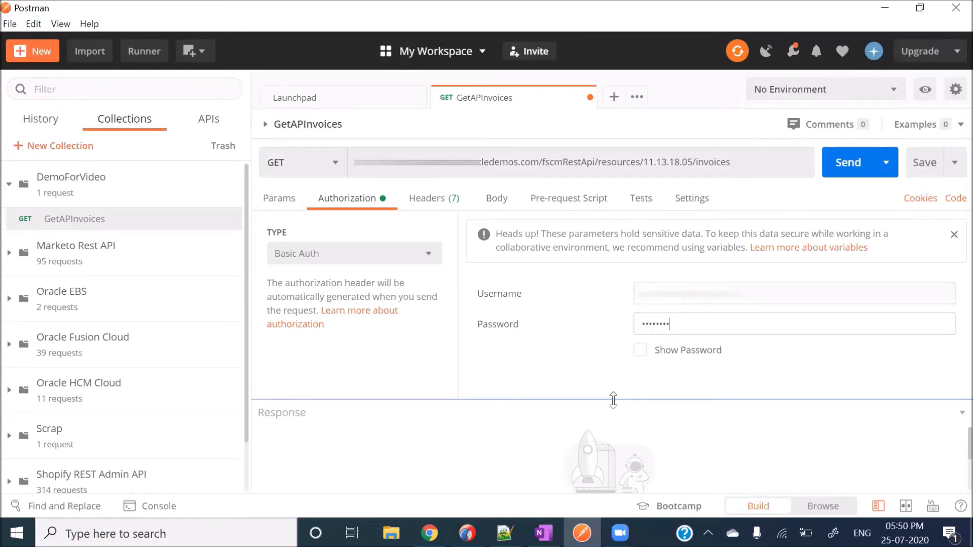
left_click_drag(613, 400, 610, 392)
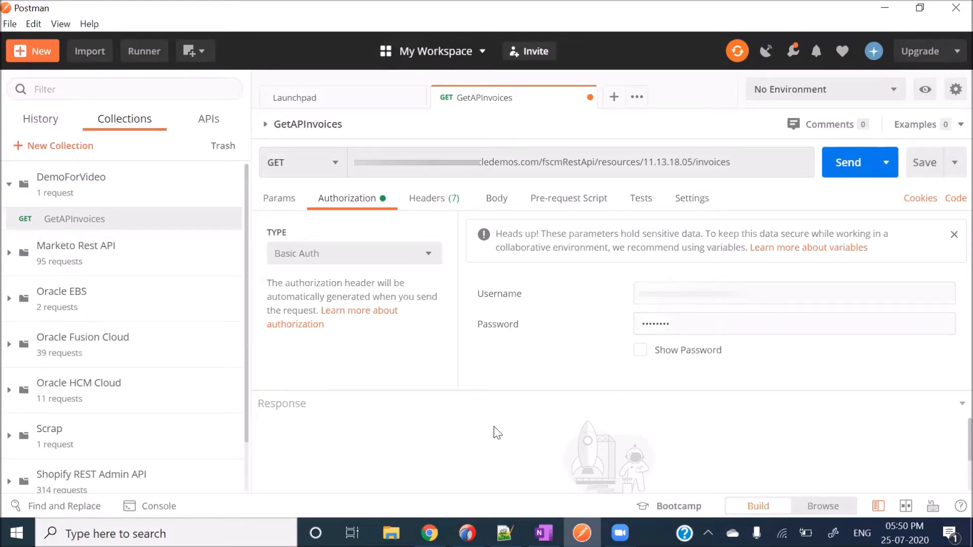
Step: Check the HTTP method in the "Get all invoices" documentation in Chrome, then send the Postman request with the GET method
left_click(429, 533)
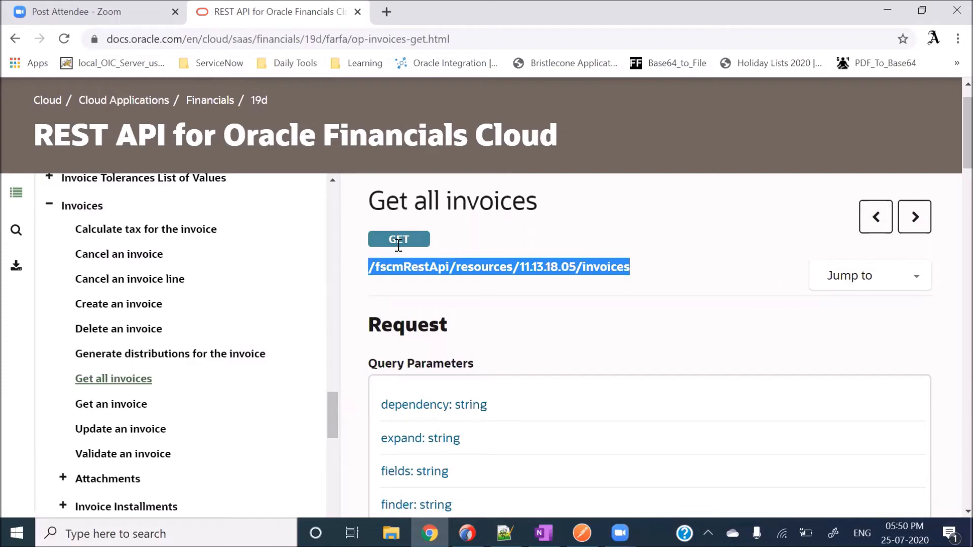
key("alt+Tab")
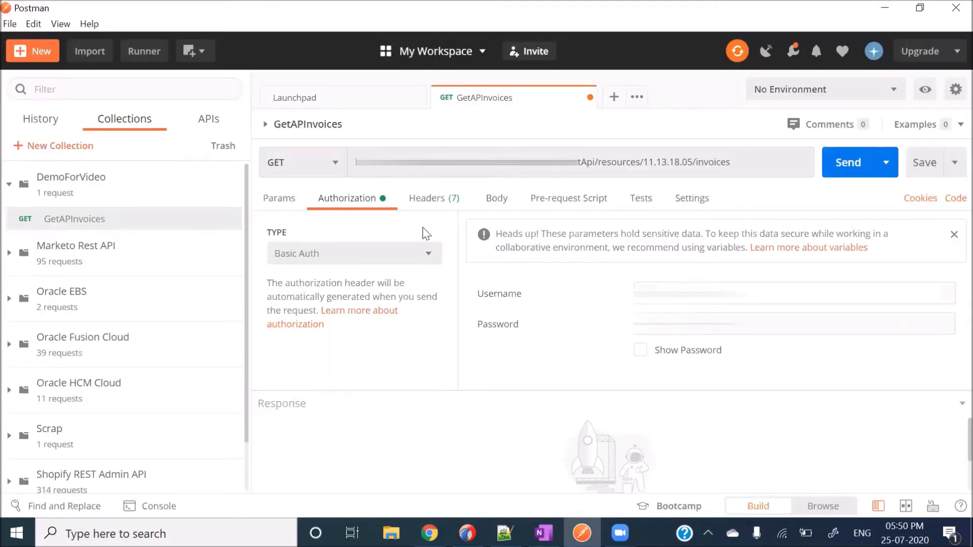
left_click(333, 170)
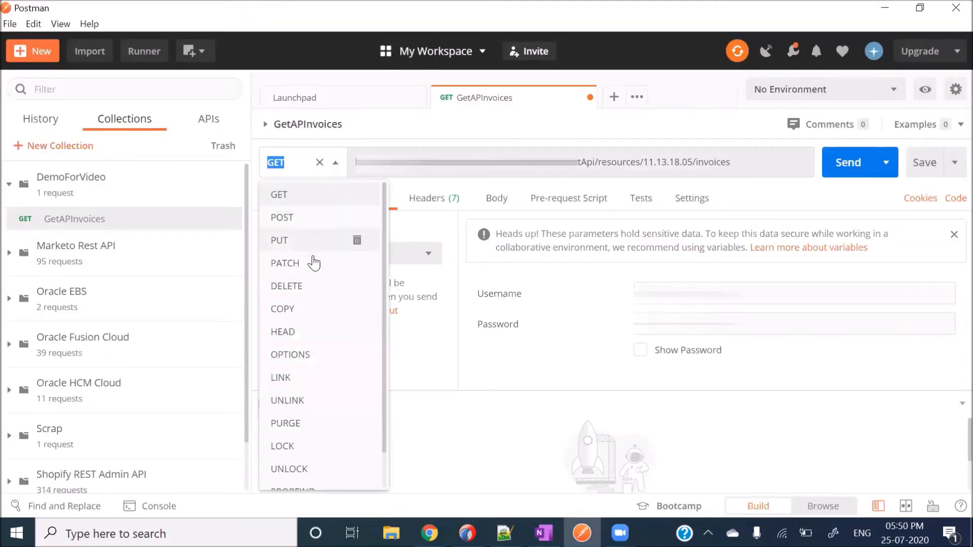
left_click(292, 199)
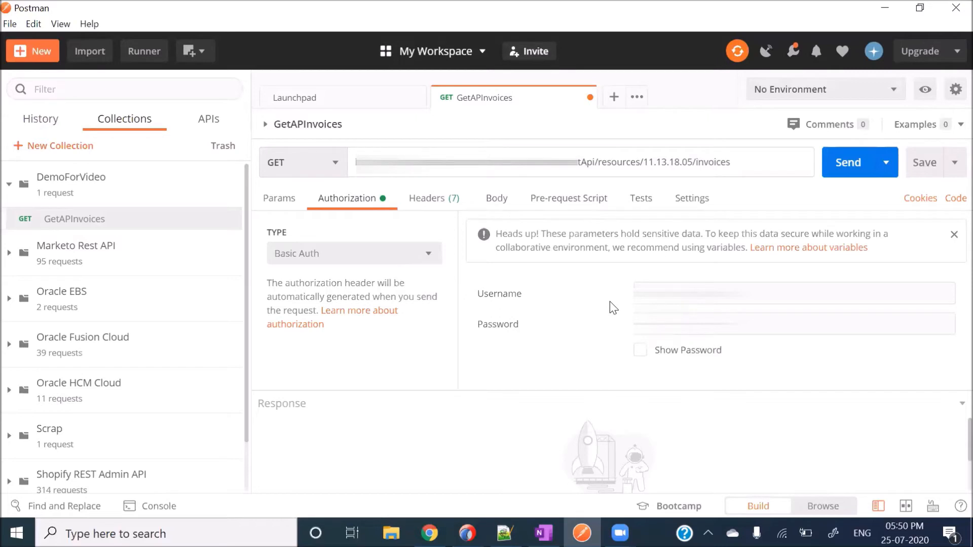
left_click(853, 172)
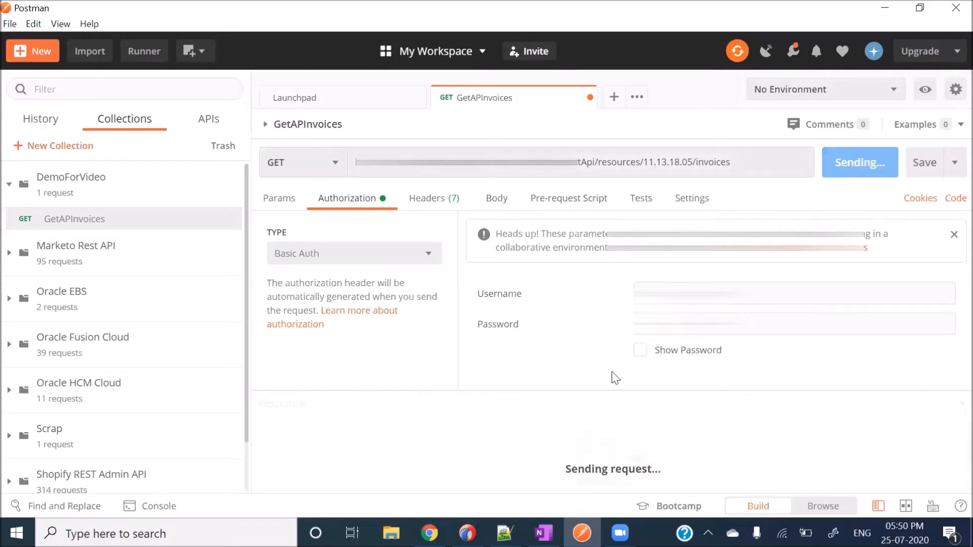
Step: Enlarge the response area and examine the invoice fields at the start of the returned JSON body
left_click_drag(567, 391, 564, 312)
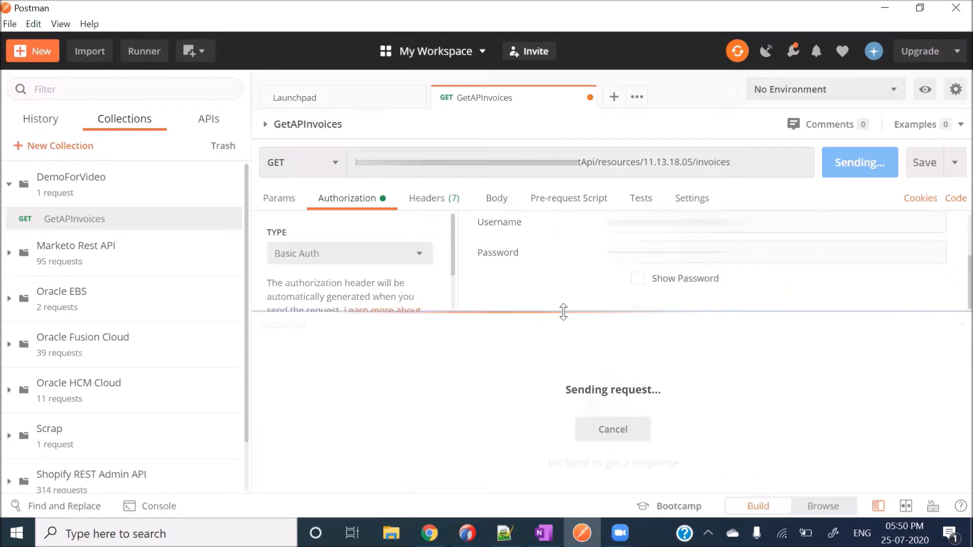
left_click(554, 366)
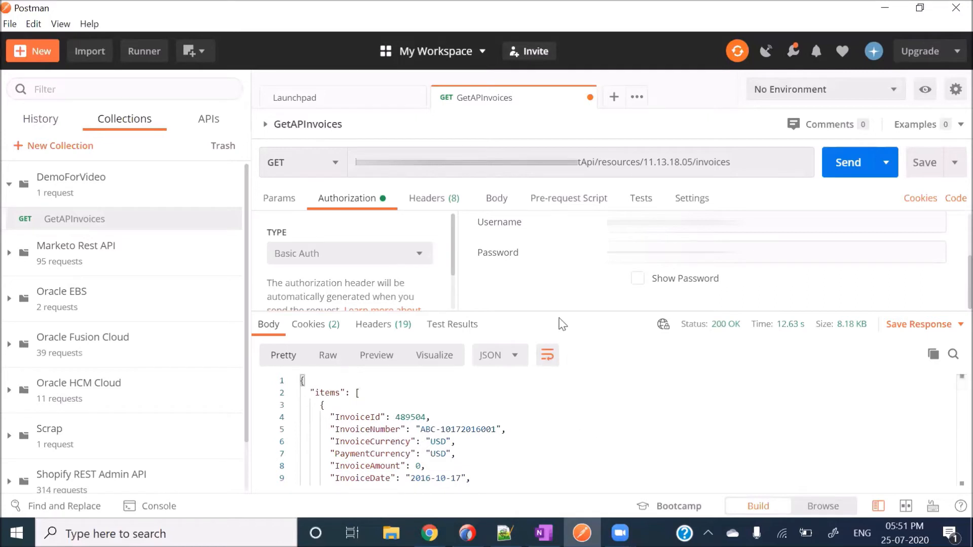
left_click(474, 429)
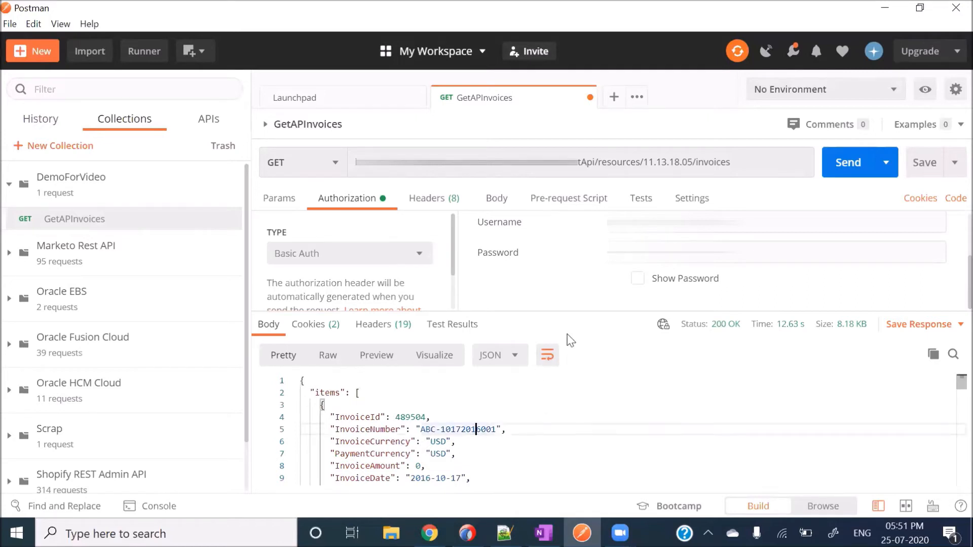
left_click_drag(554, 310, 571, 257)
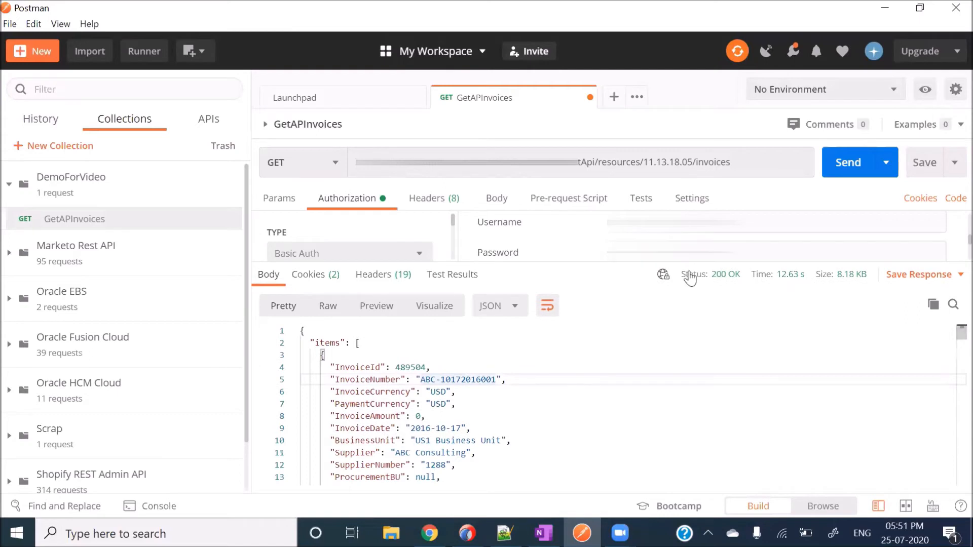
scroll(510, 417, "down", 3)
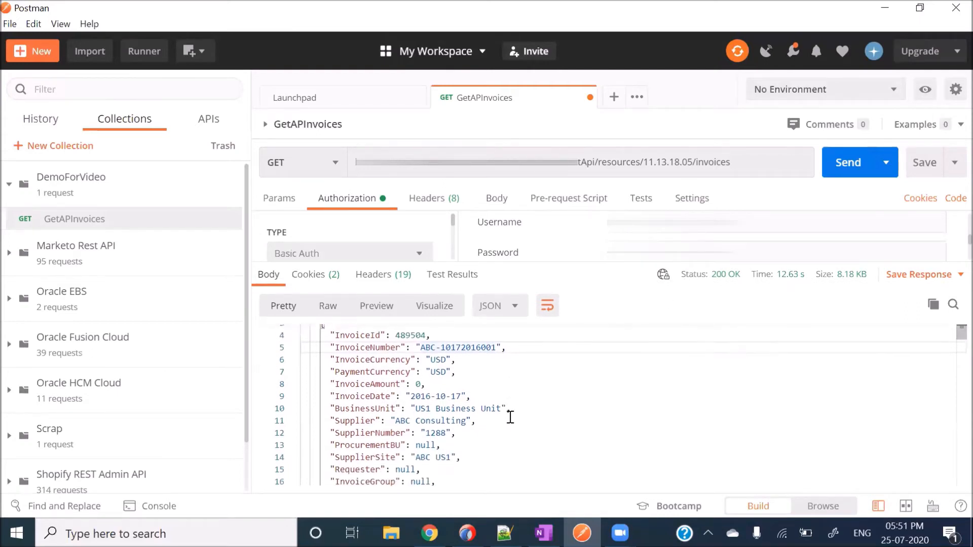
scroll(510, 417, "up", 3)
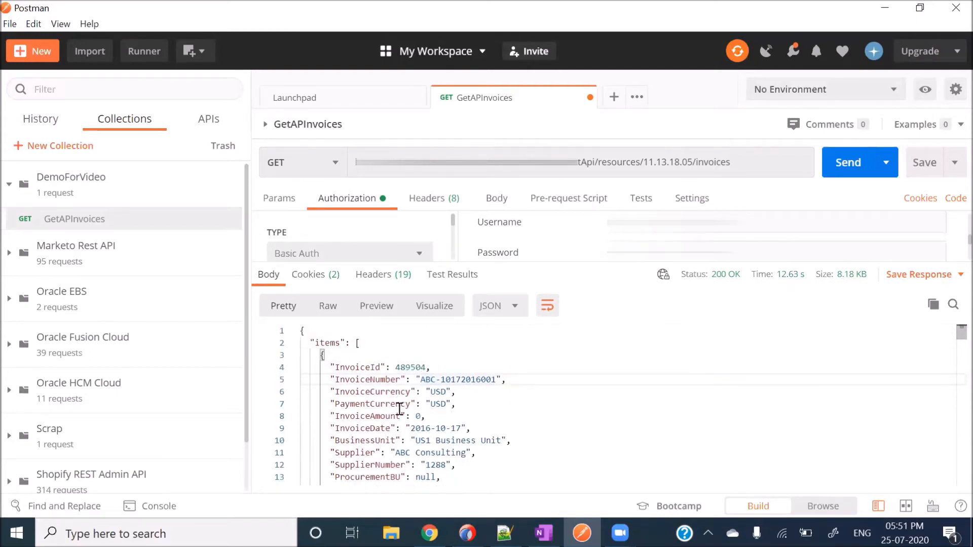
scroll(465, 409, "down", 6)
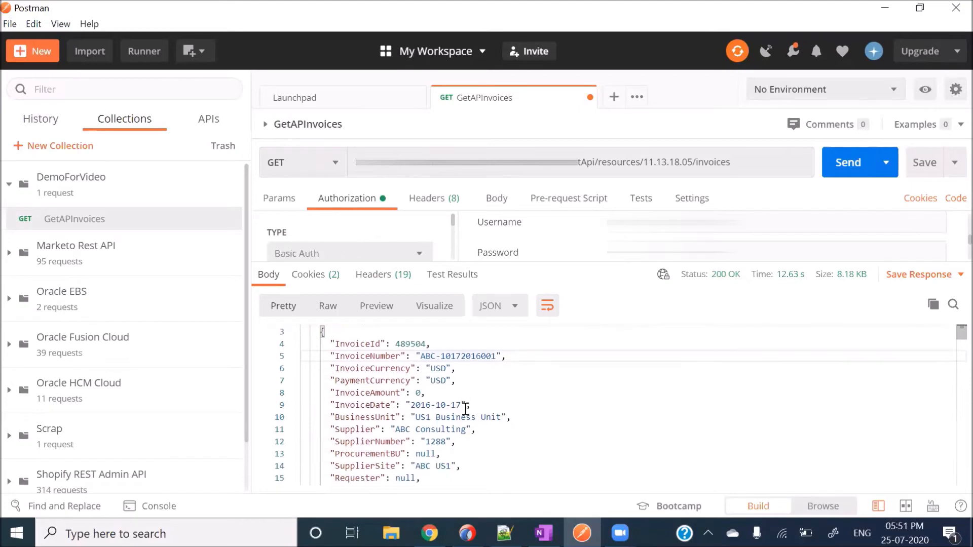
scroll(465, 409, "up", 6)
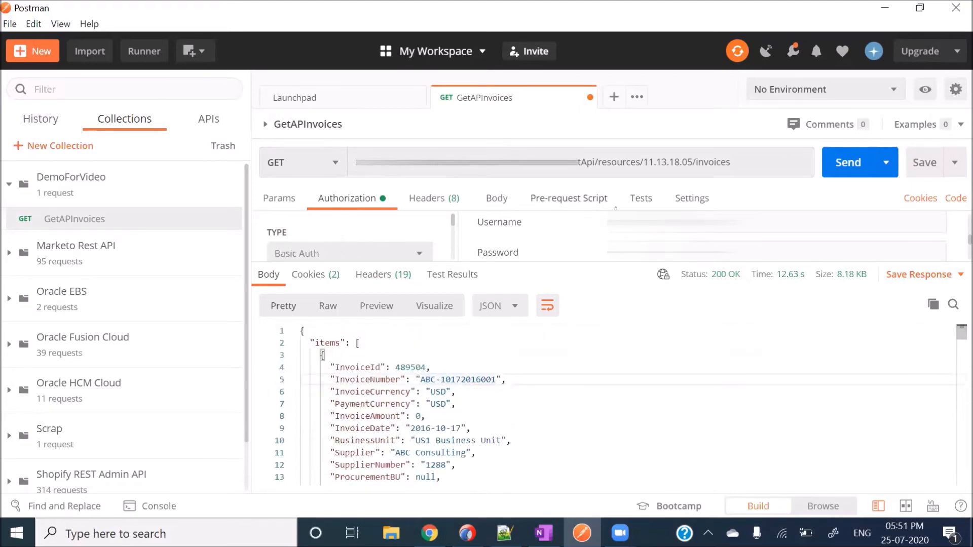
scroll(482, 433, "down", 15)
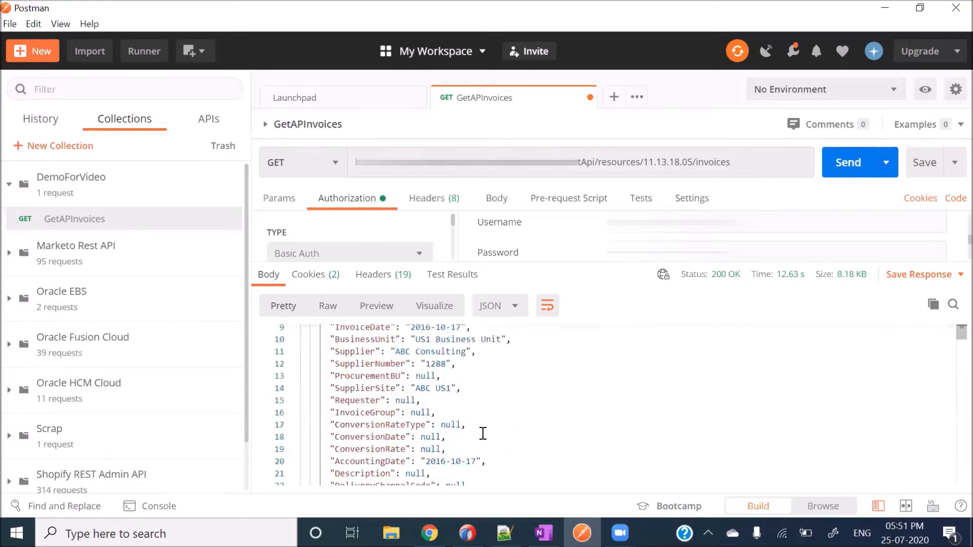
scroll(608, 405, "down", 13)
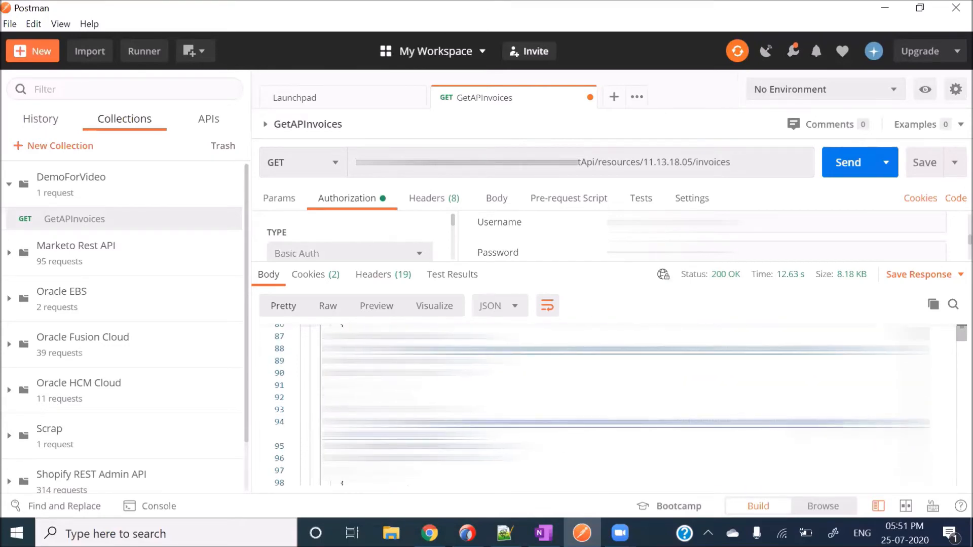
Step: Examine the count, hasMore, limit and offset fields near the end of the JSON response
left_click_drag(961, 333, 961, 479)
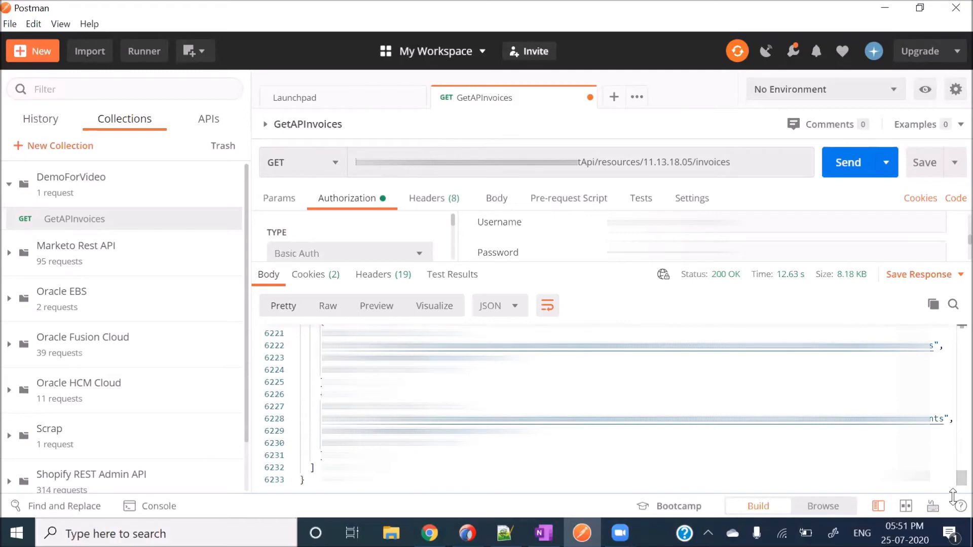
scroll(609, 405, "up", 5)
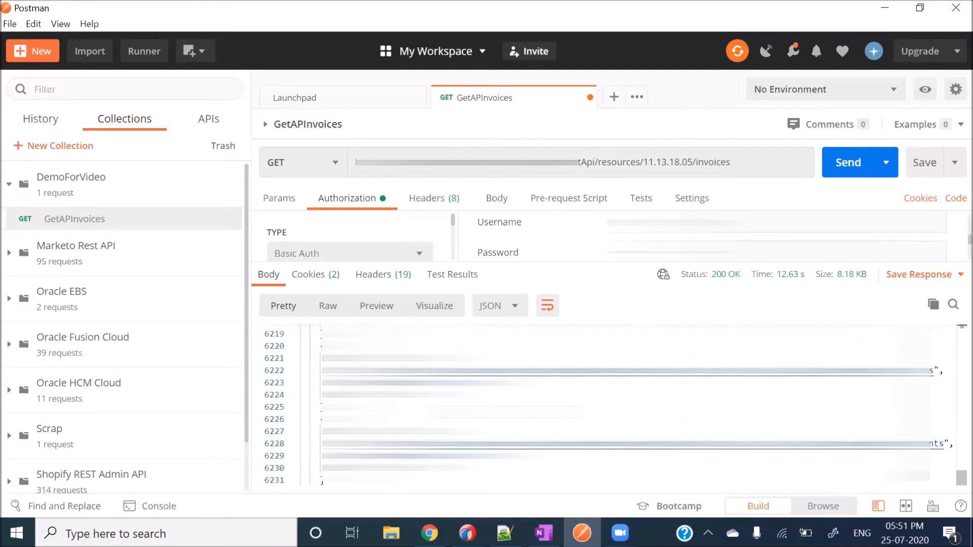
scroll(368, 371, "up", 5)
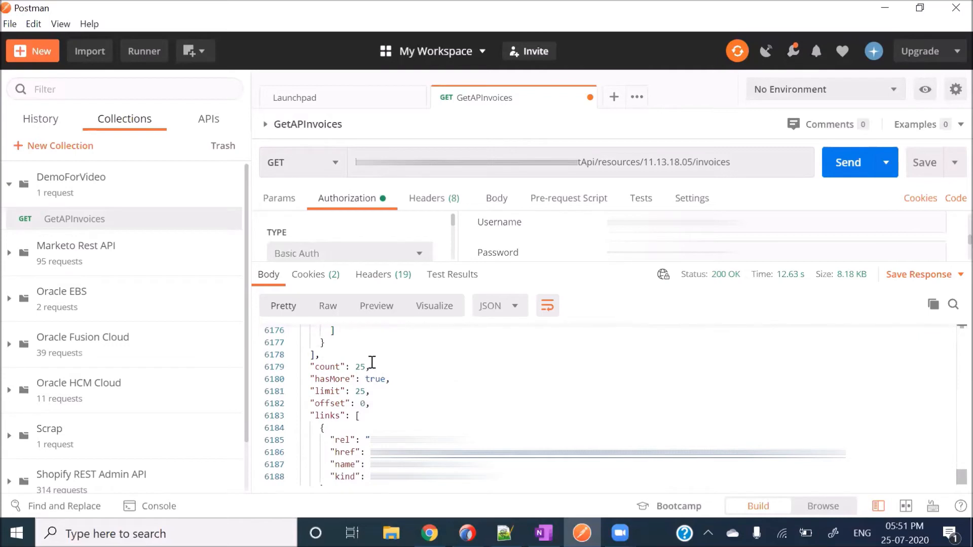
left_click_drag(372, 362, 337, 361)
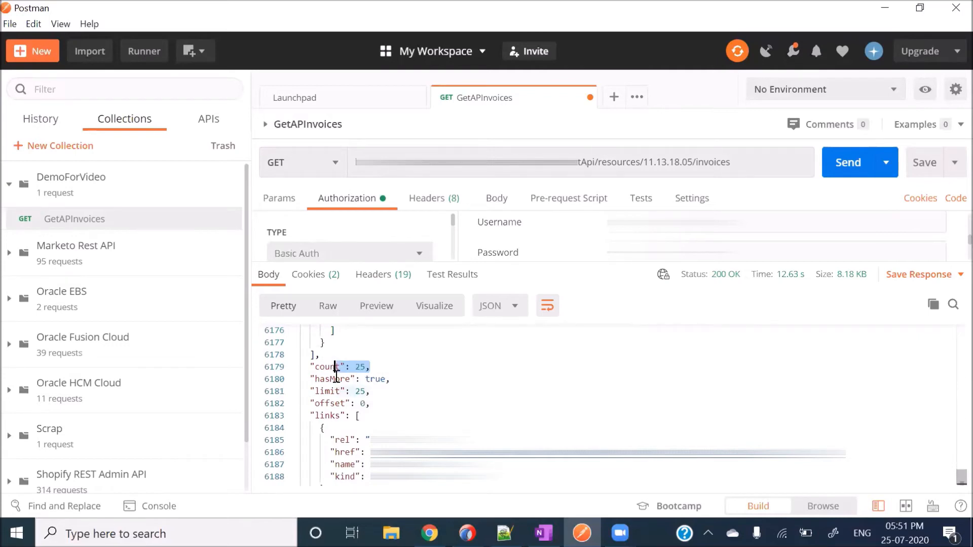
double_click(336, 379)
double_click(376, 379)
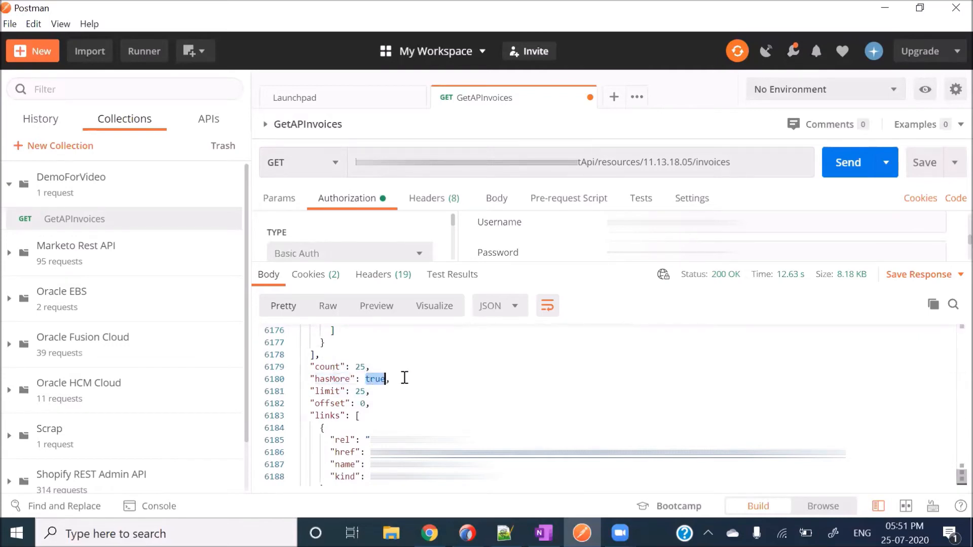
double_click(329, 391)
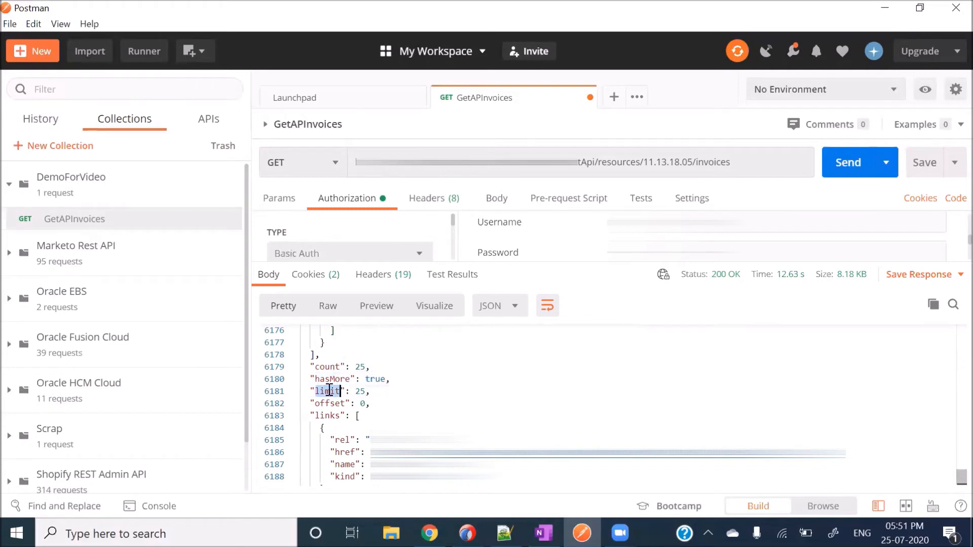
left_click(378, 392)
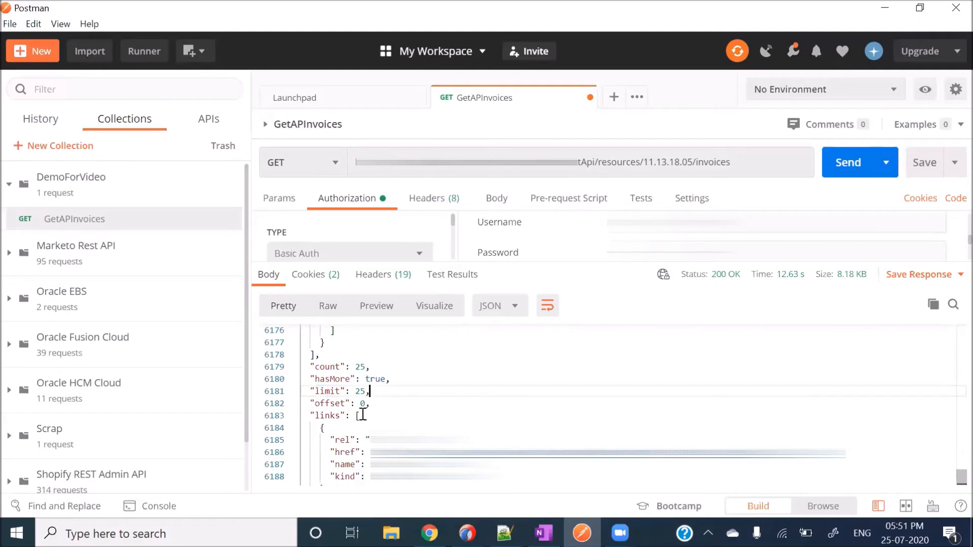
double_click(340, 404)
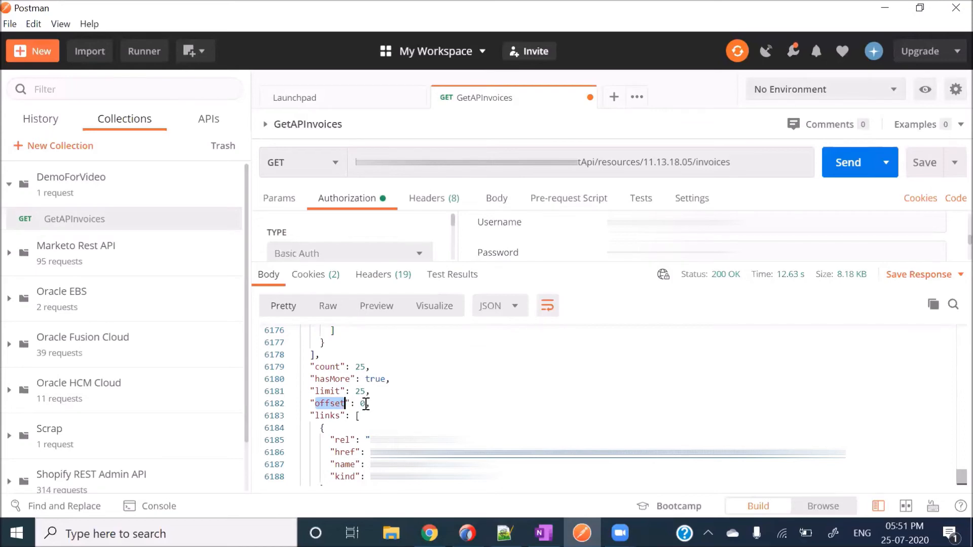
left_click_drag(325, 366, 345, 391)
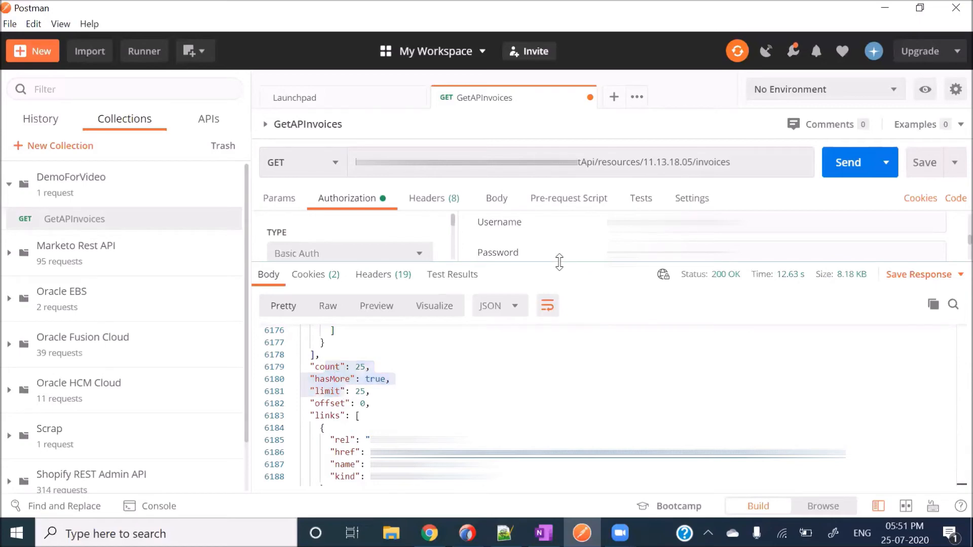
Step: Add a query parameter with key limit and value 50 to the GetAPInvoices request, and send it
left_click_drag(559, 262, 552, 332)
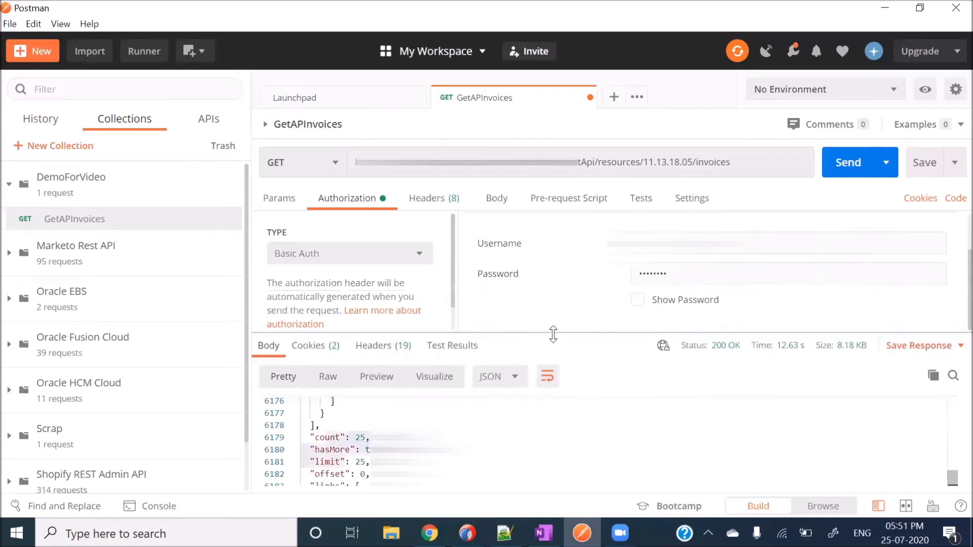
left_click(292, 196)
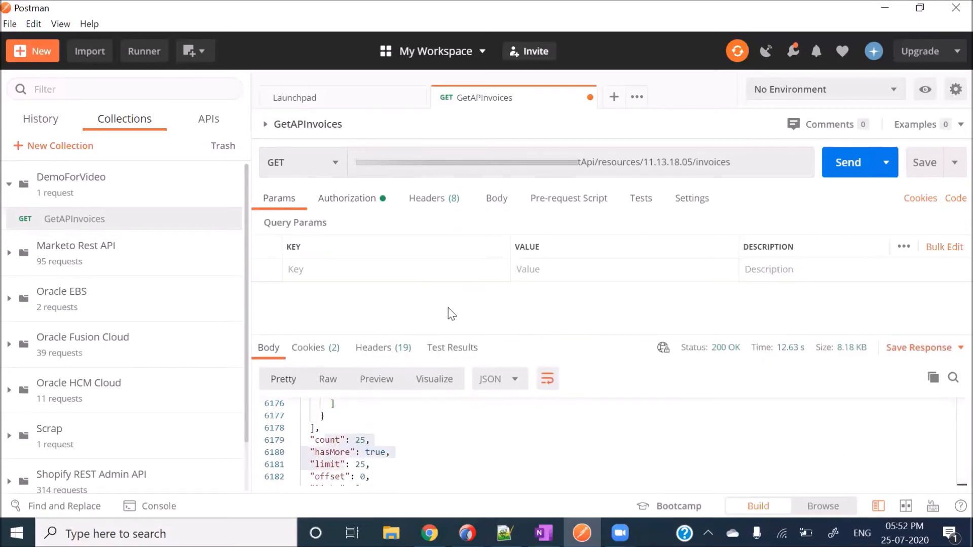
left_click(324, 465)
double_click(325, 465)
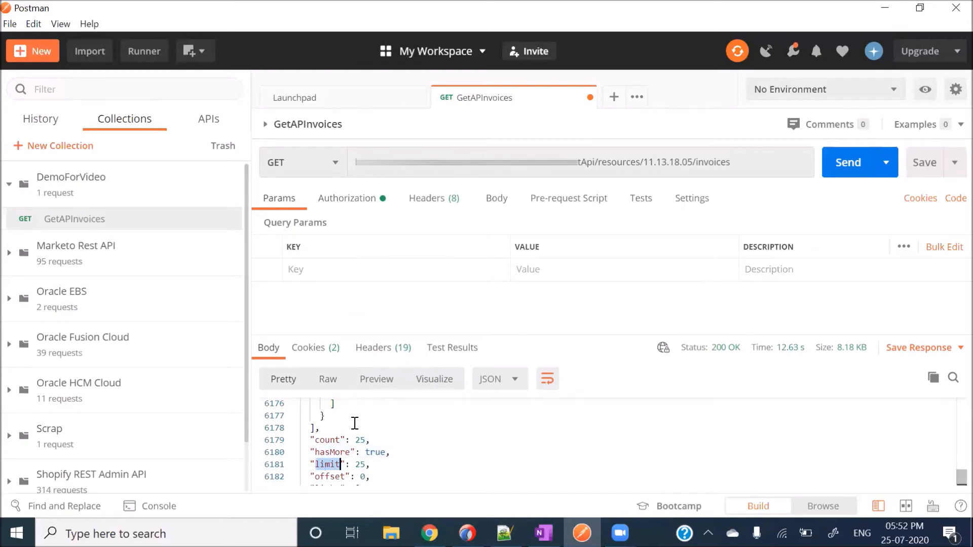
left_click(318, 274)
type("limit")
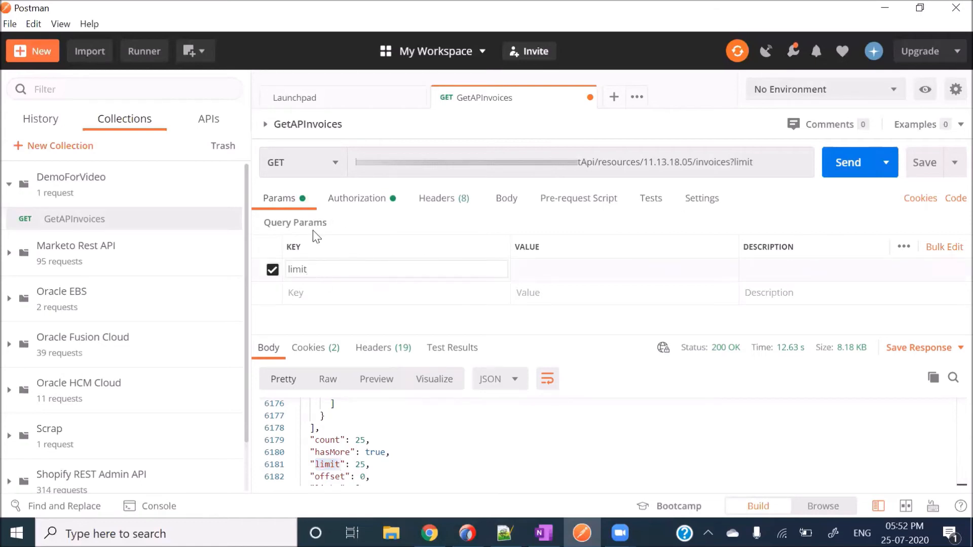
left_click(517, 274)
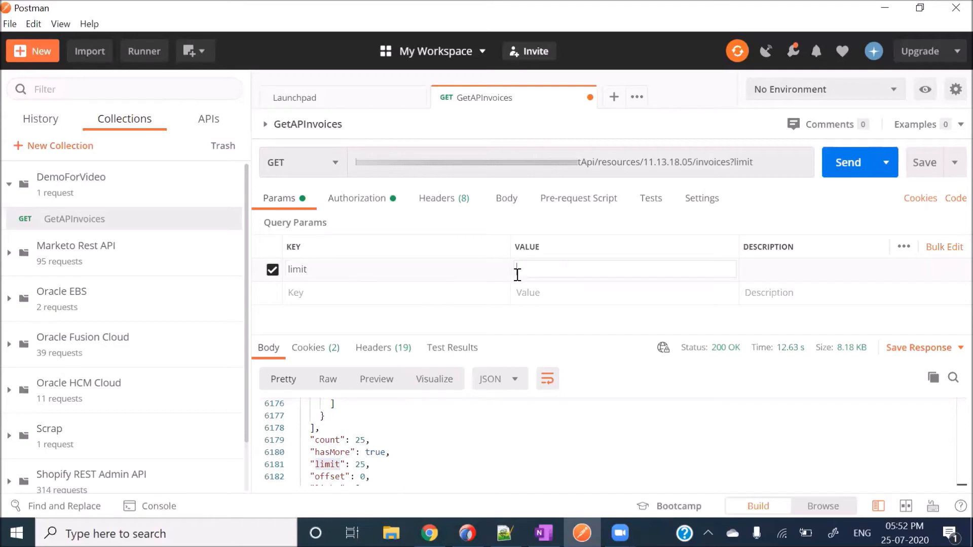
left_click(839, 164)
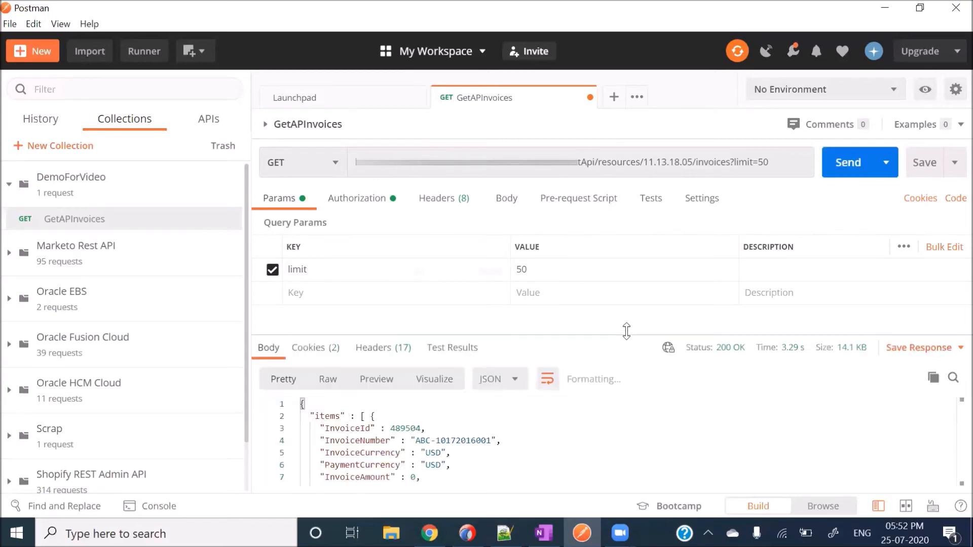
Step: Check the count, hasMore, limit and offset fields near the end of the response to the limit=50 request
left_click_drag(627, 331, 626, 256)
scroll(515, 445, "down", 8)
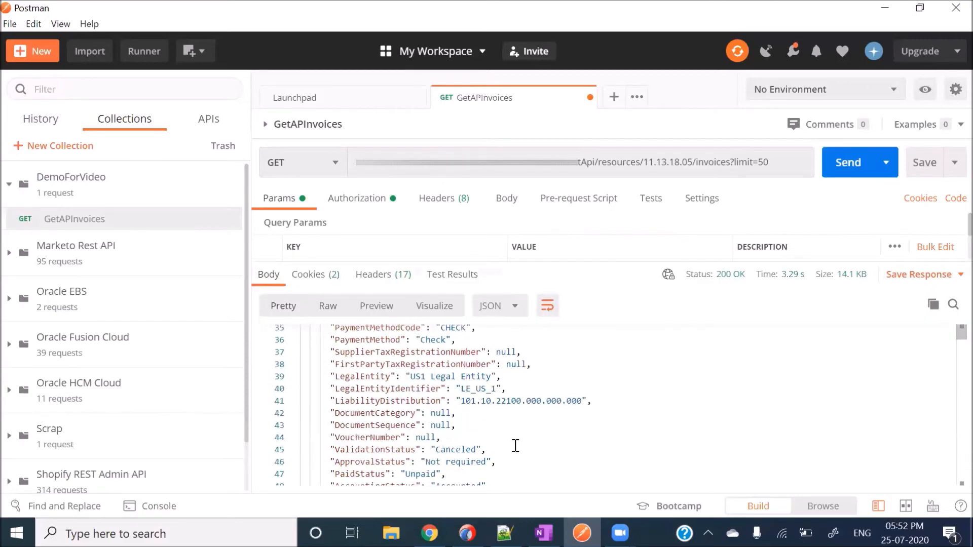
scroll(514, 445, "down", 20)
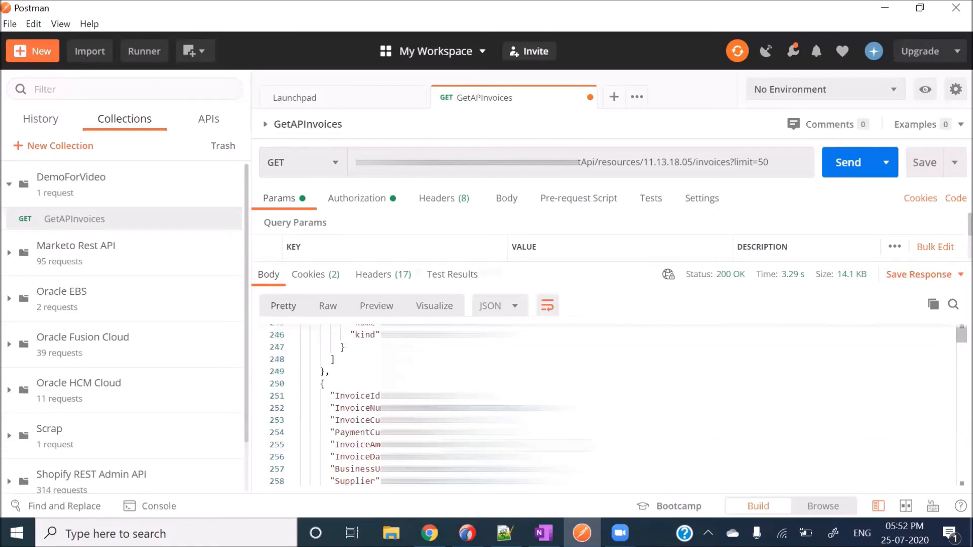
scroll(893, 343, "down", 14)
left_click_drag(960, 337, 962, 482)
scroll(608, 405, "up", 10)
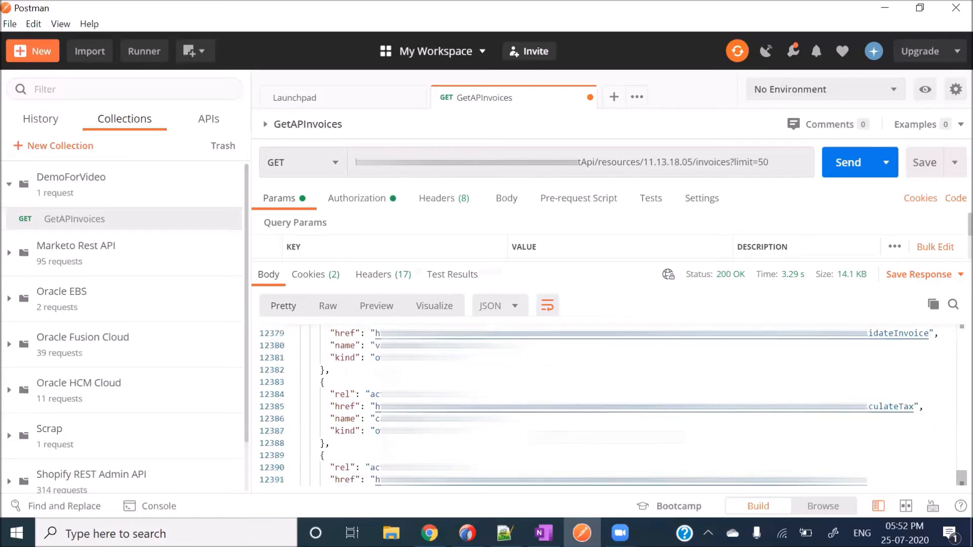
scroll(331, 399, "up", 2)
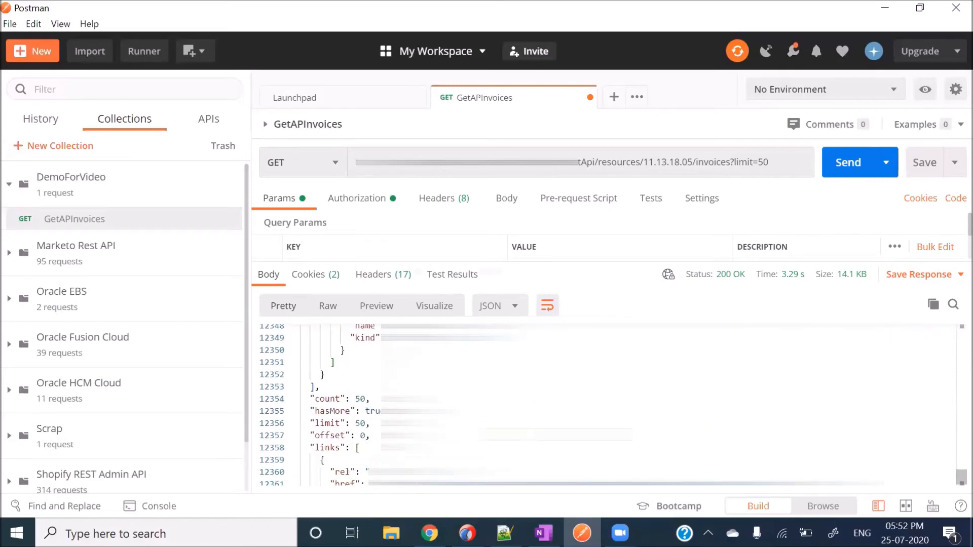
double_click(330, 398)
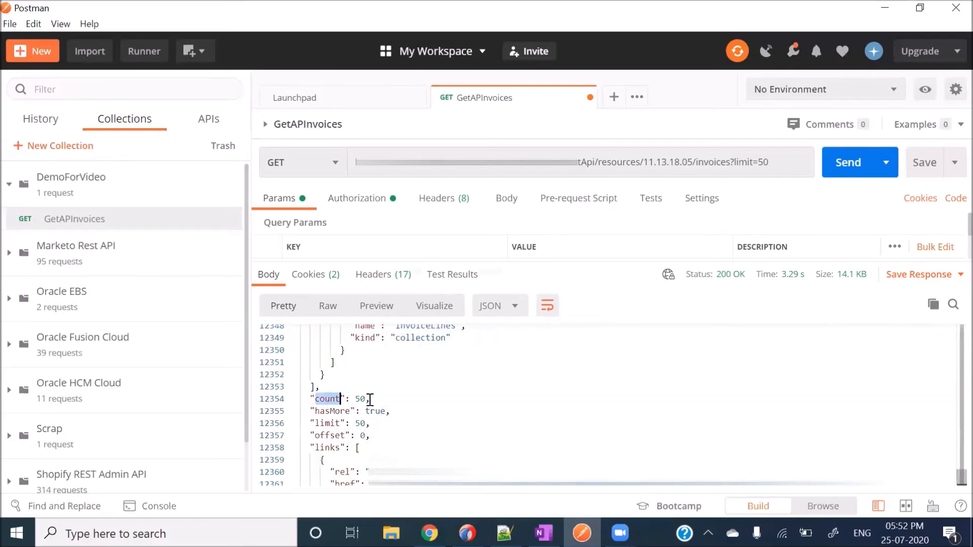
left_click(391, 411)
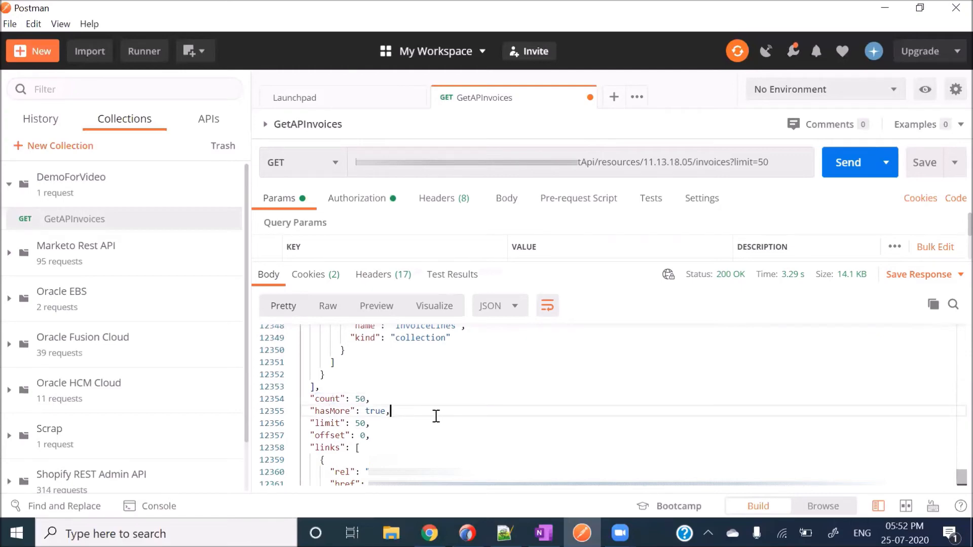
Step: Switch to the "Get all invoices" documentation in Chrome and review the list of supported query parameters
left_click_drag(470, 262, 474, 360)
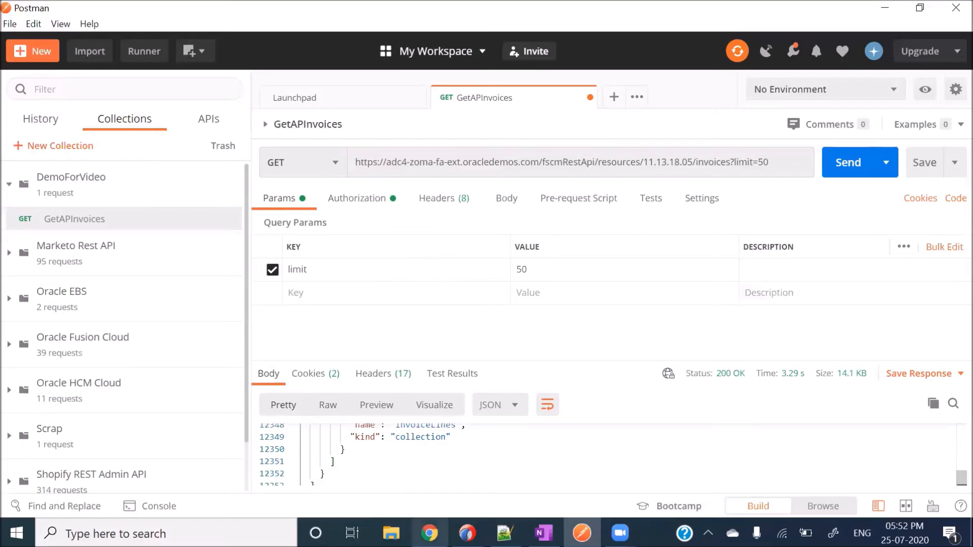
left_click(429, 533)
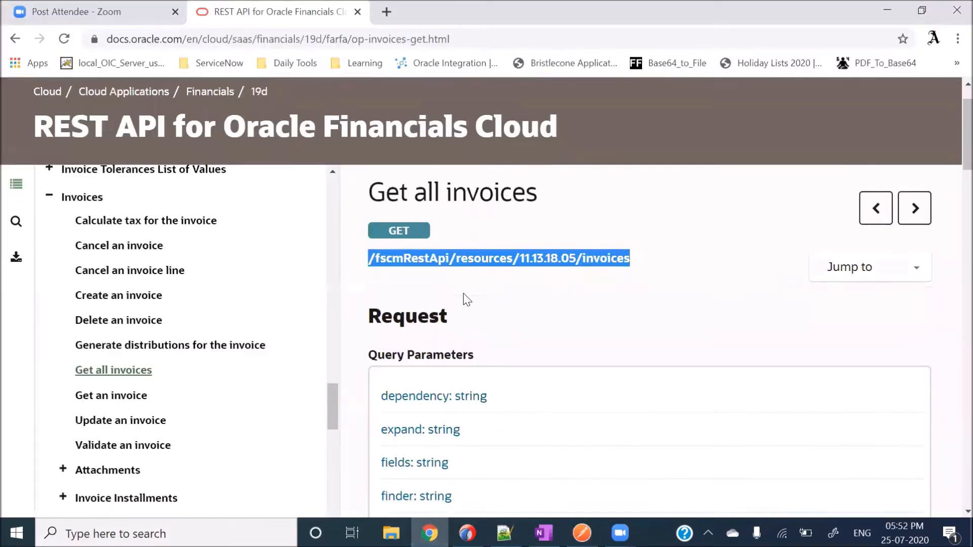
scroll(507, 299, "down", 4)
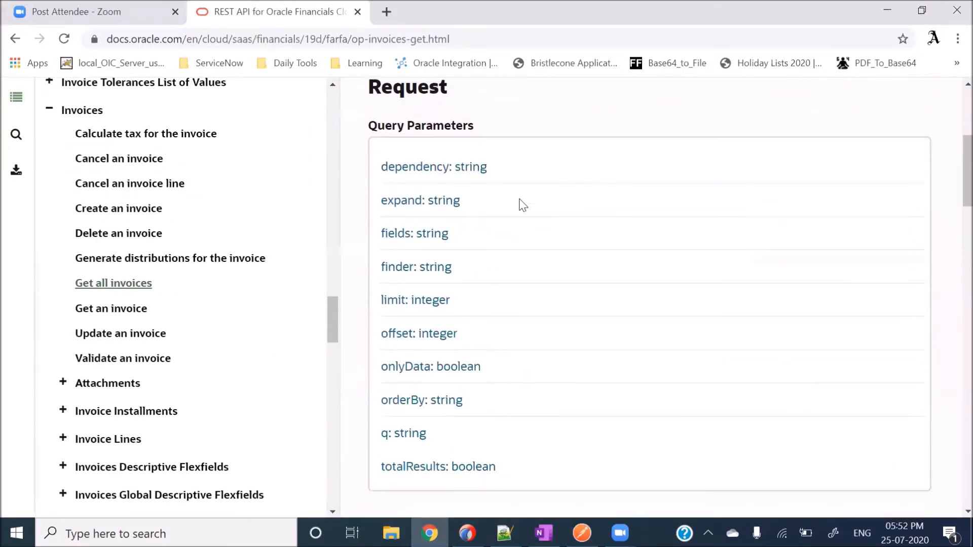
scroll(555, 286, "down", 1)
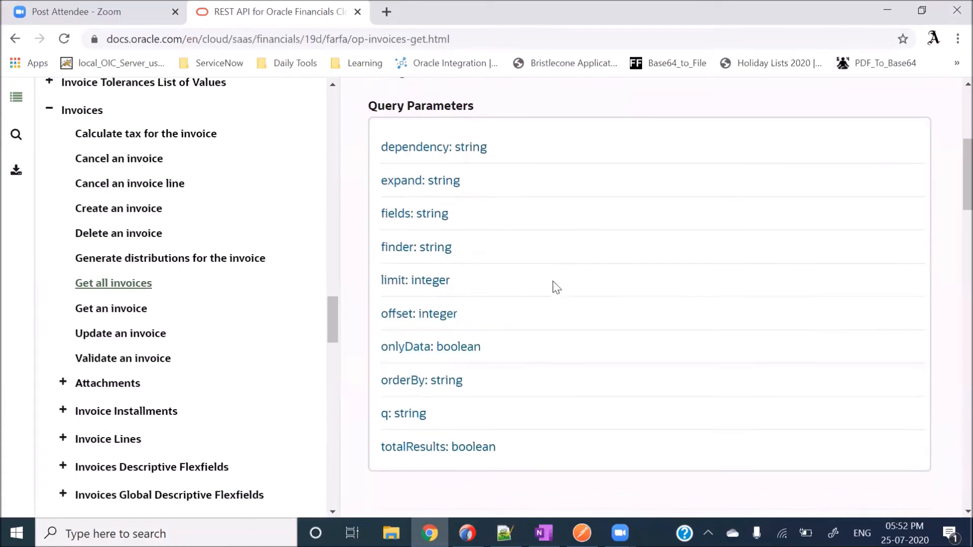
Step: Expand the limit and q query parameters in the "Get all invoices" documentation and read their descriptions
left_click(415, 282)
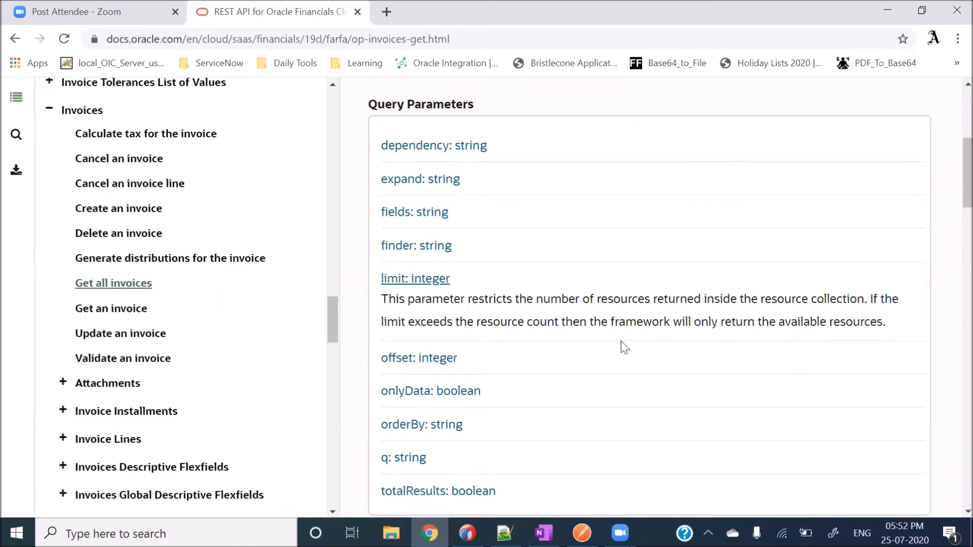
scroll(622, 342, "down", 2)
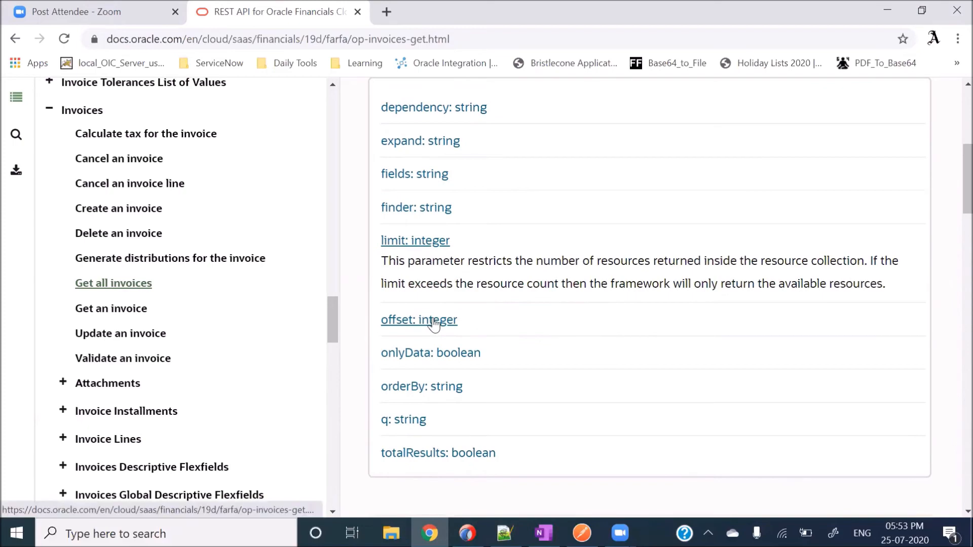
scroll(506, 294, "up", 1)
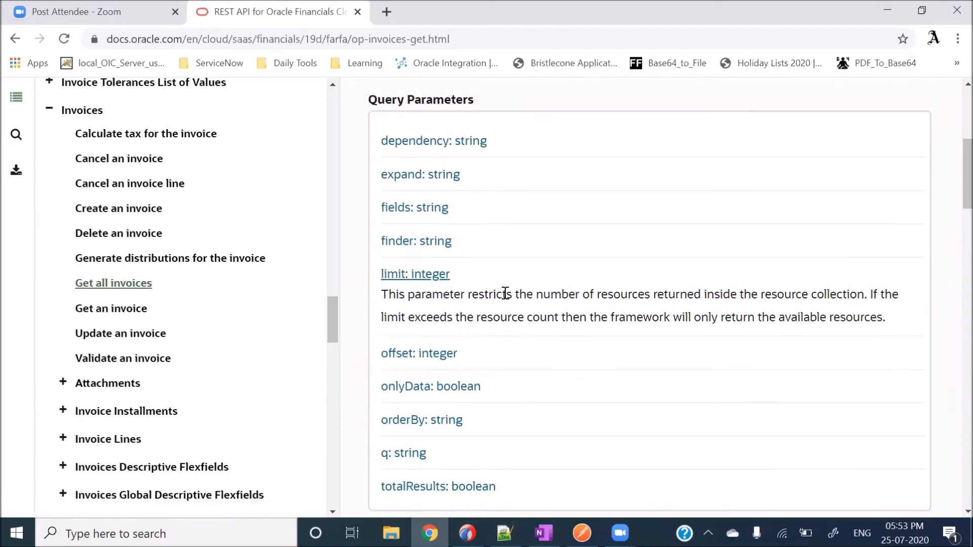
scroll(505, 294, "down", 2)
scroll(505, 294, "up", 5)
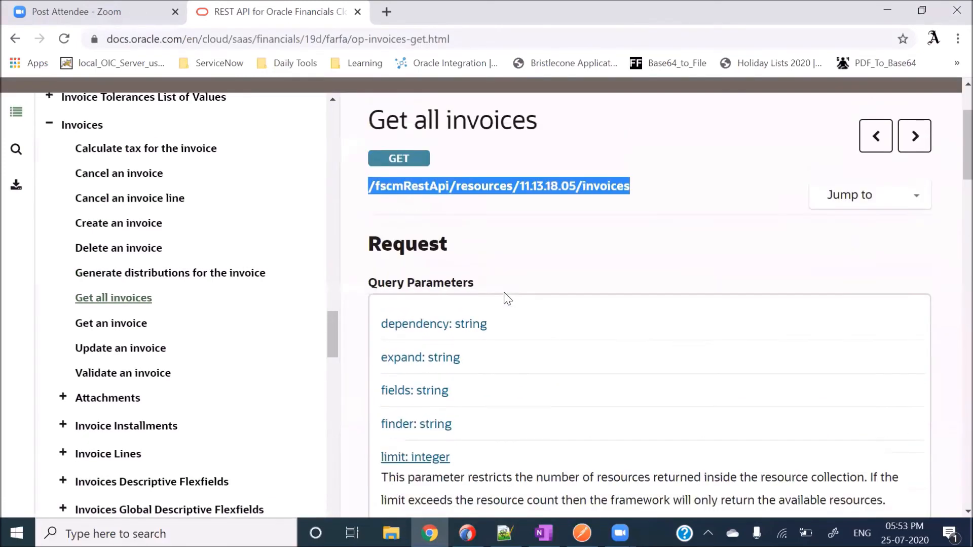
scroll(506, 299, "down", 5)
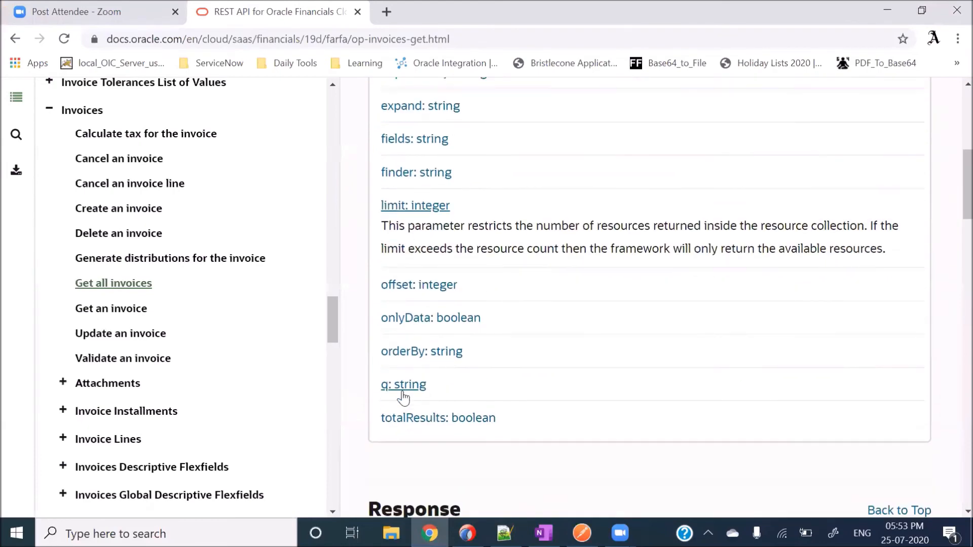
left_click(403, 385)
scroll(487, 385, "down", 1)
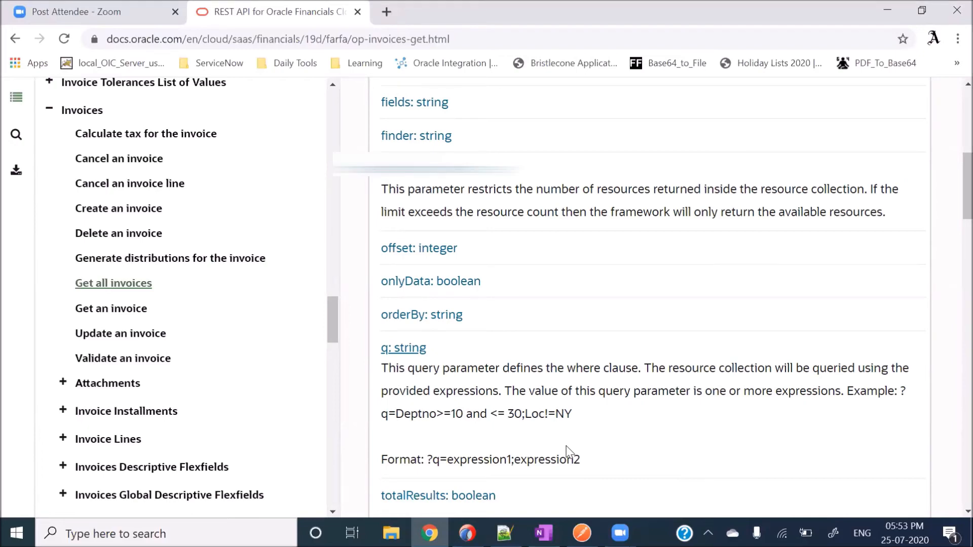
Step: Switch to Postman and locate the InvoiceId field of the first invoice at the start of the JSON response
key("alt+Tab")
left_click_drag(511, 360, 511, 261)
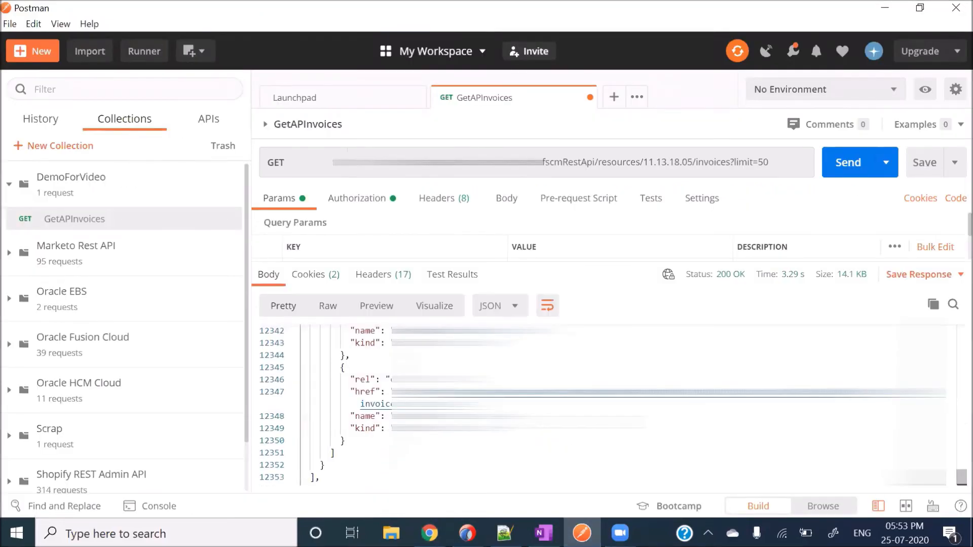
scroll(511, 385, "up", 5)
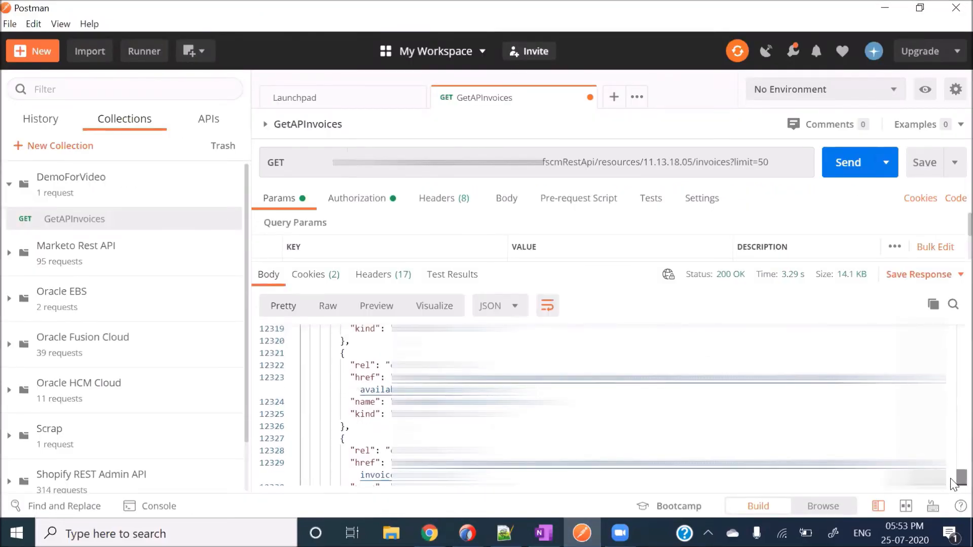
left_click_drag(962, 478, 957, 326)
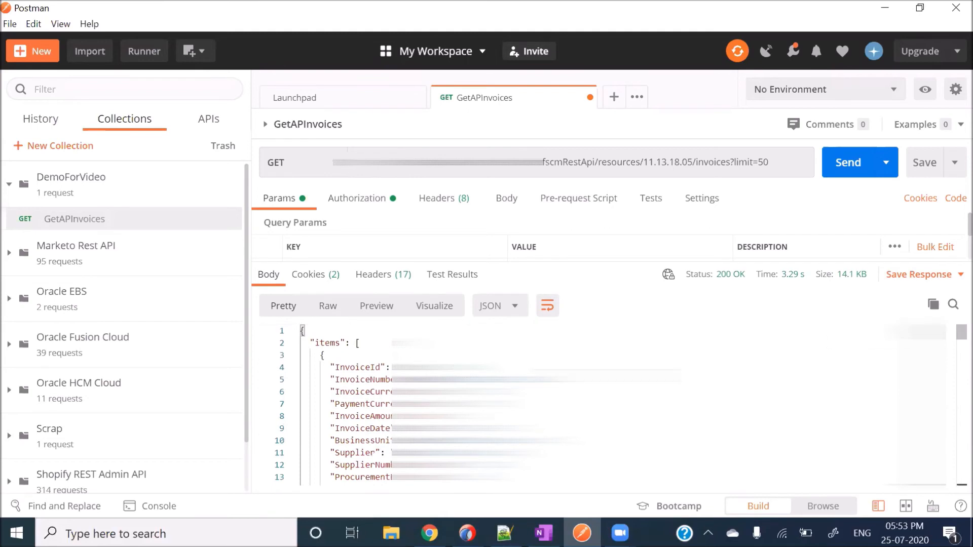
left_click_drag(548, 261, 547, 326)
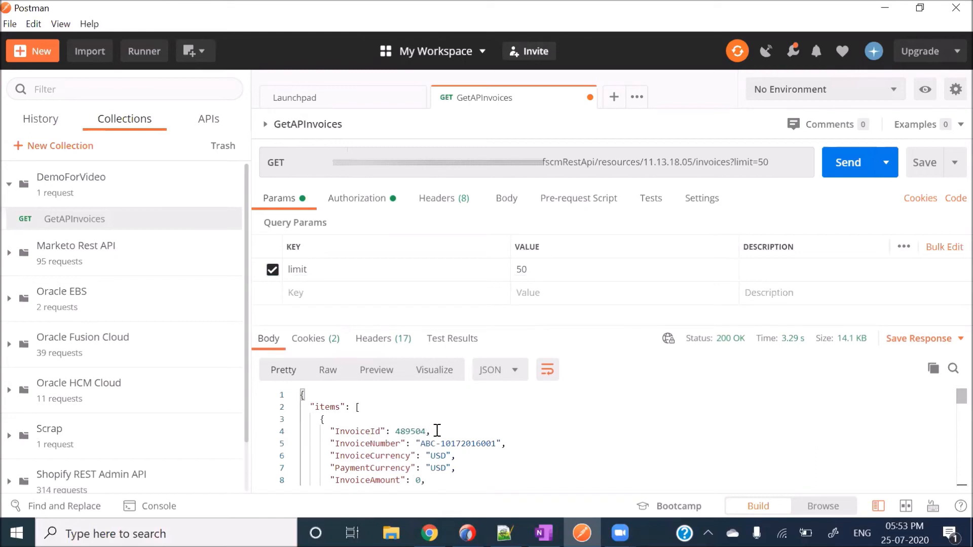
left_click_drag(437, 430, 350, 431)
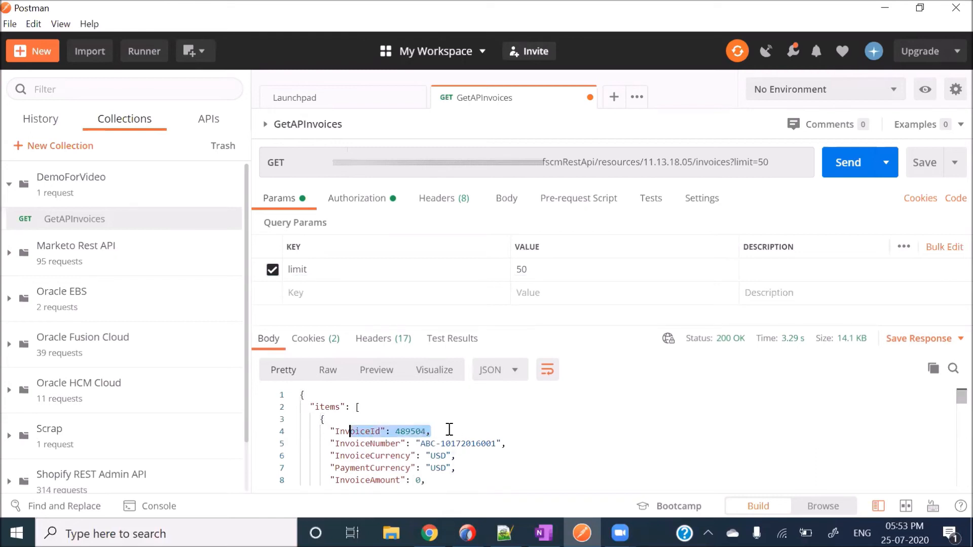
left_click(449, 430)
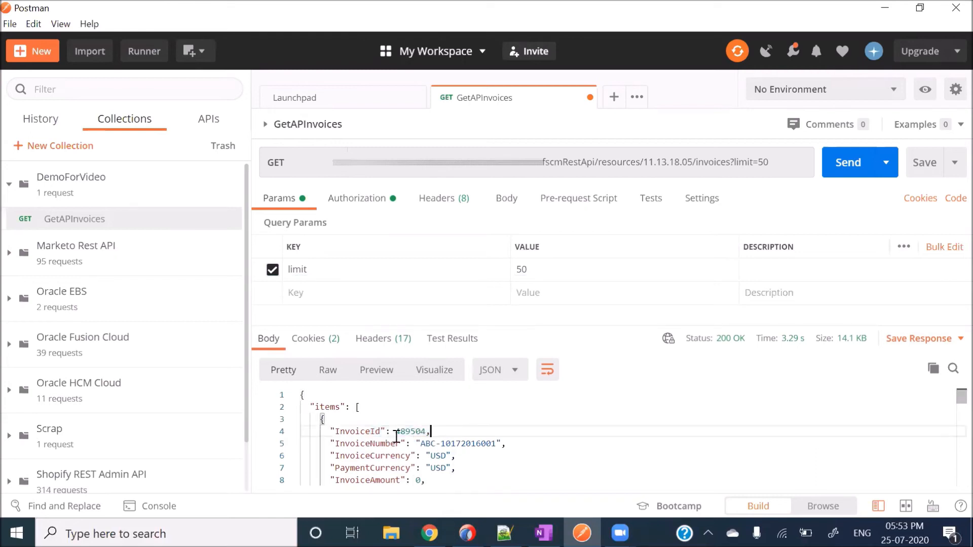
Step: Add a query parameter with key q to the GetAPInvoices request and begin its value with InvoiceId=, copying the field name from the response
left_click(317, 293)
type("q")
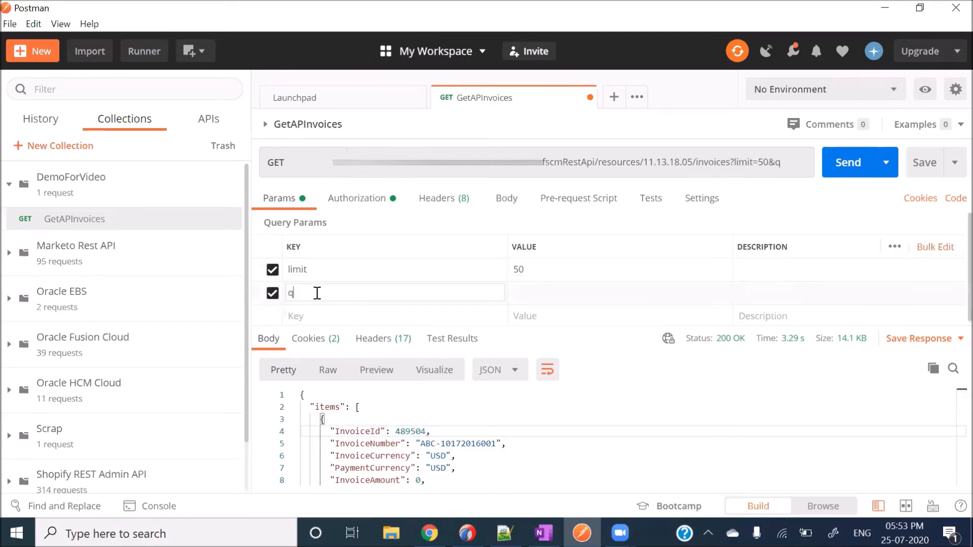
key("alt+Tab")
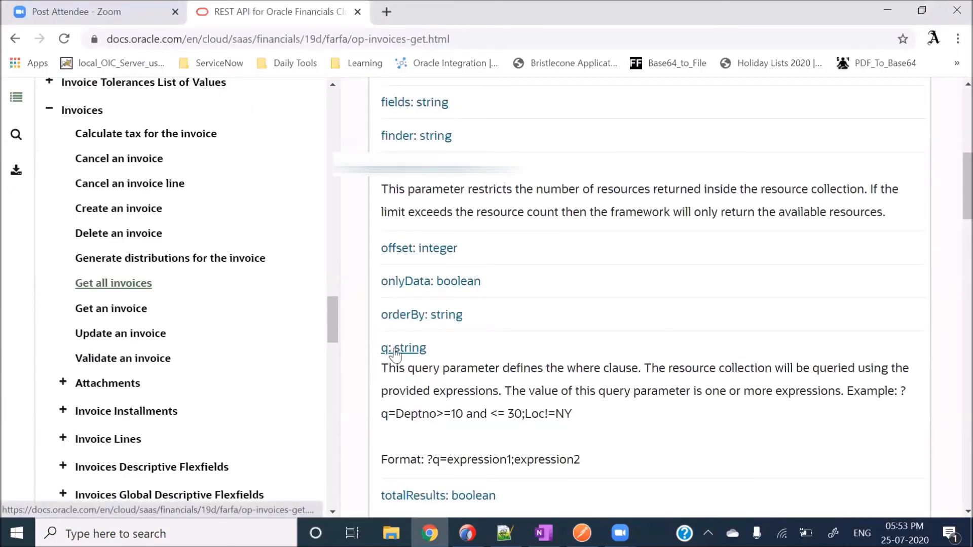
key("alt+Tab")
left_click(535, 292)
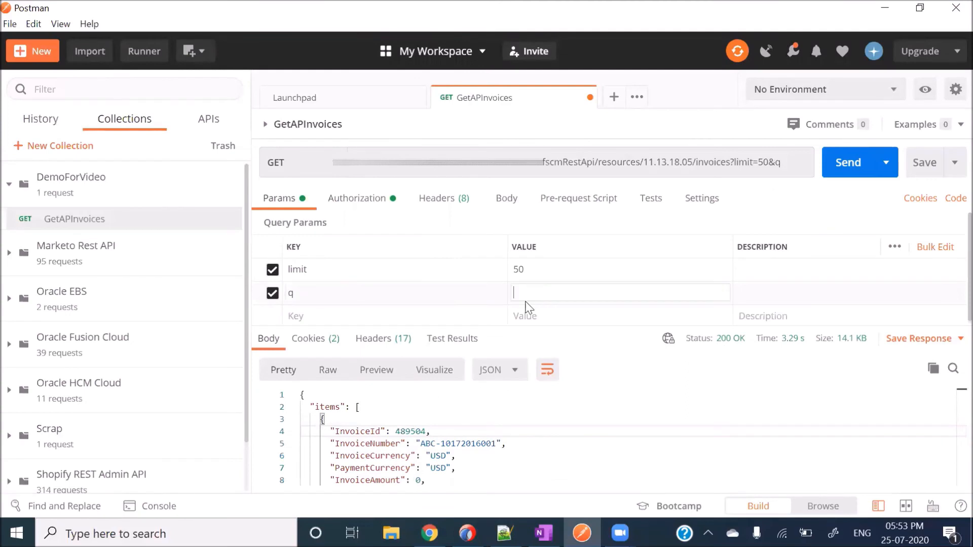
double_click(369, 429)
key("ctrl+c")
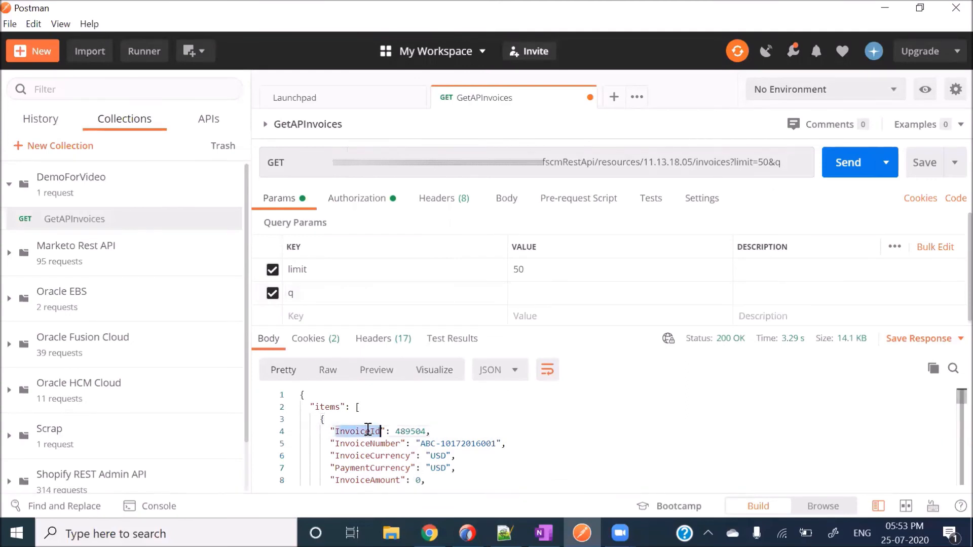
left_click(534, 297)
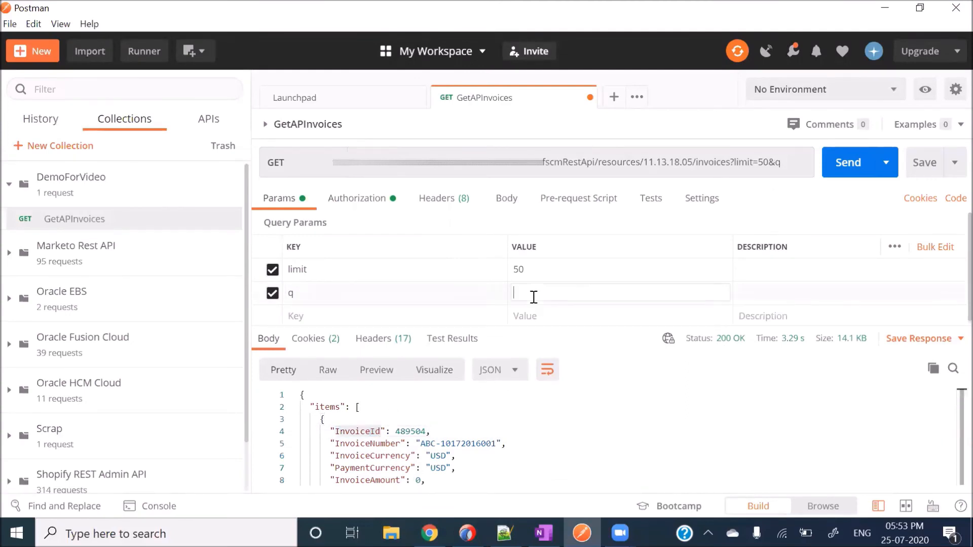
key("ctrl+v")
Step: Complete the q parameter's value as InvoiceId=489504 using the first invoice's ID from the response, and send the request
double_click(406, 431)
key("ctrl+c")
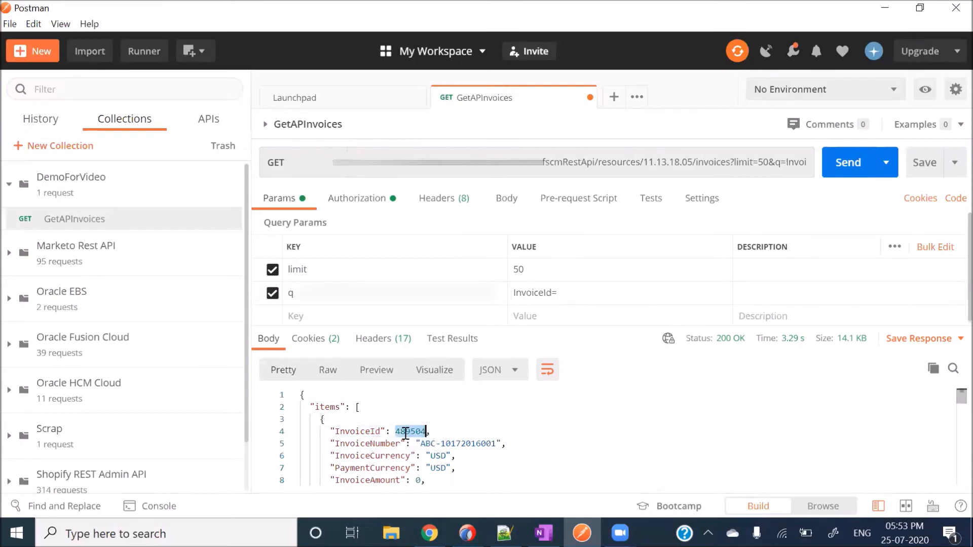
left_click(578, 297)
key("ctrl+v")
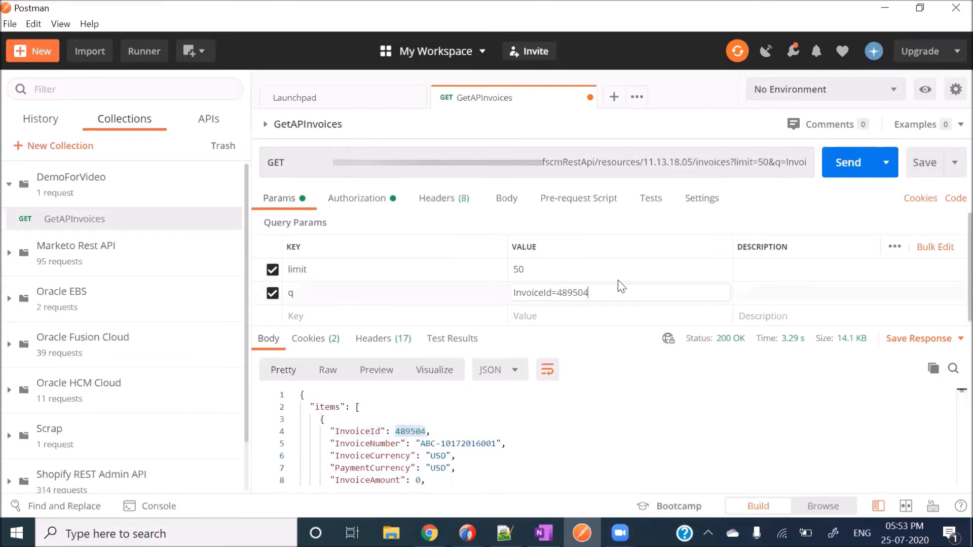
left_click(851, 163)
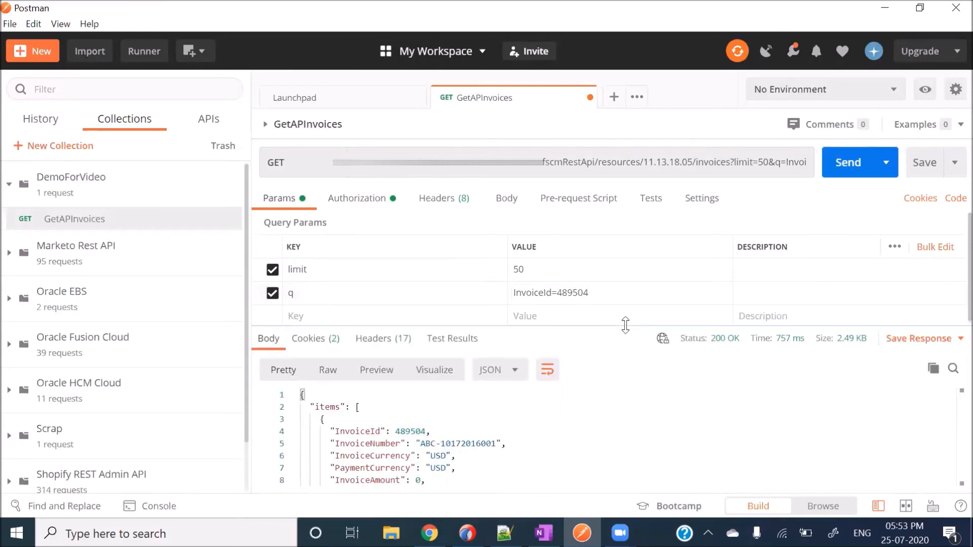
Step: Enlarge the response area and examine the filtered response from the invoice fields through to the count, hasMore, limit and offset fields
left_click_drag(626, 325, 609, 212)
scroll(518, 400, "down", 7)
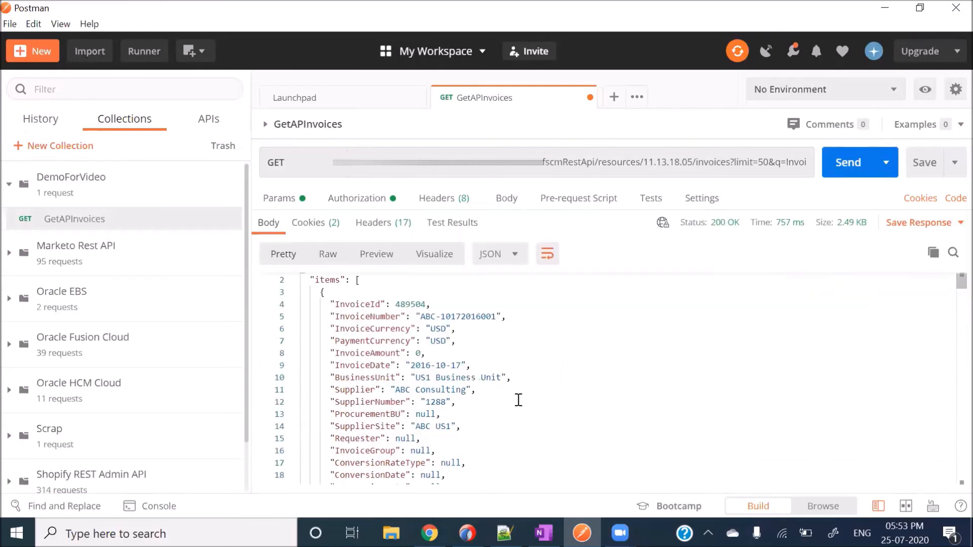
scroll(518, 400, "up", 7)
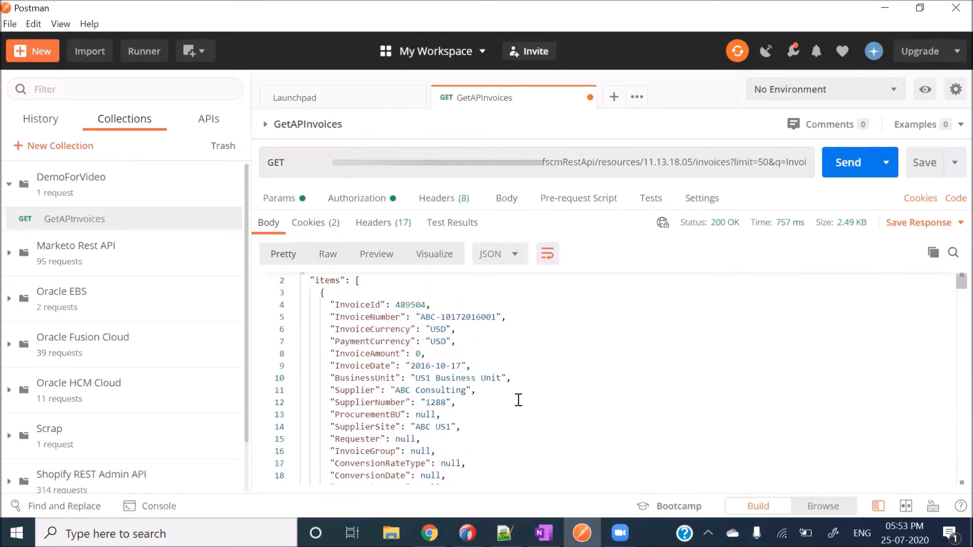
scroll(518, 400, "down", 10)
scroll(518, 400, "down", 9)
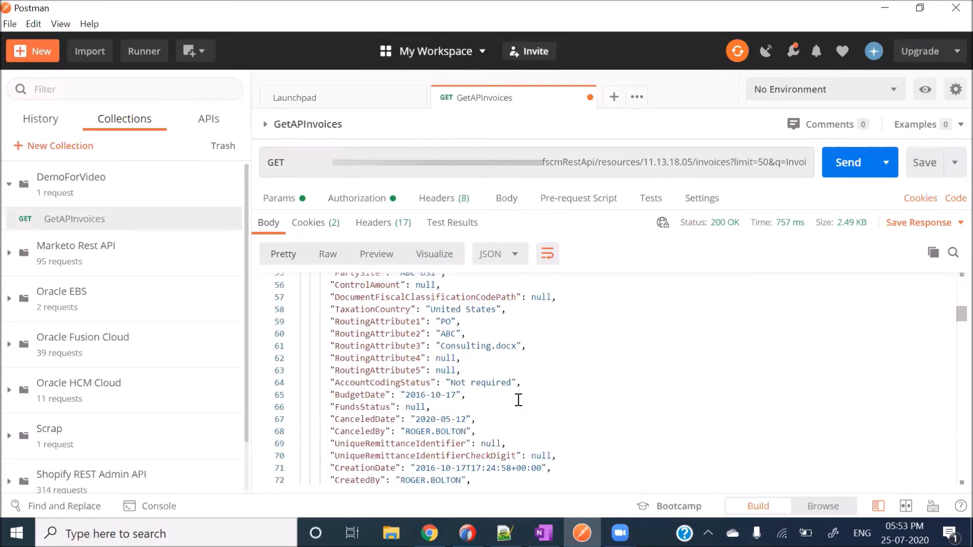
scroll(608, 378, "up", 2)
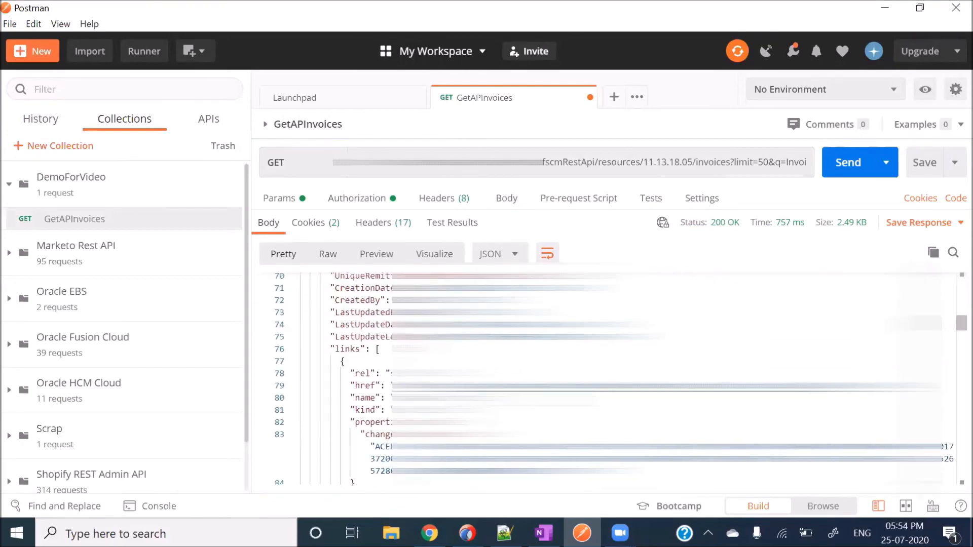
scroll(609, 379, "down", 7)
scroll(609, 379, "down", 12)
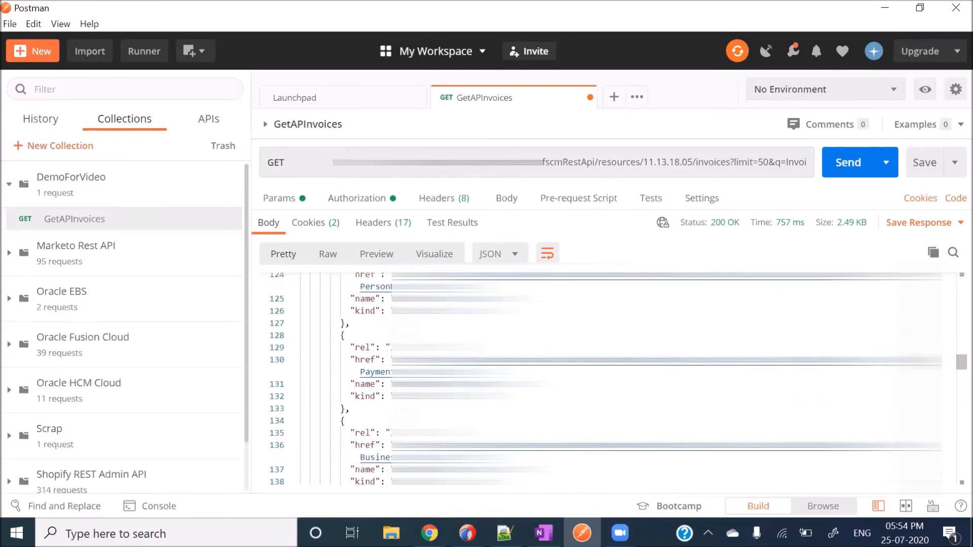
scroll(606, 379, "down", 1)
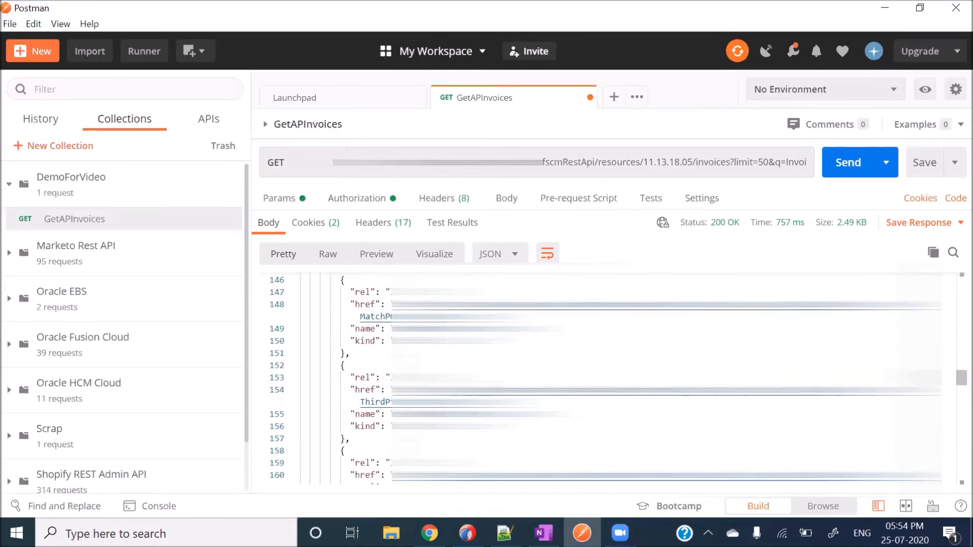
scroll(605, 380, "down", 15)
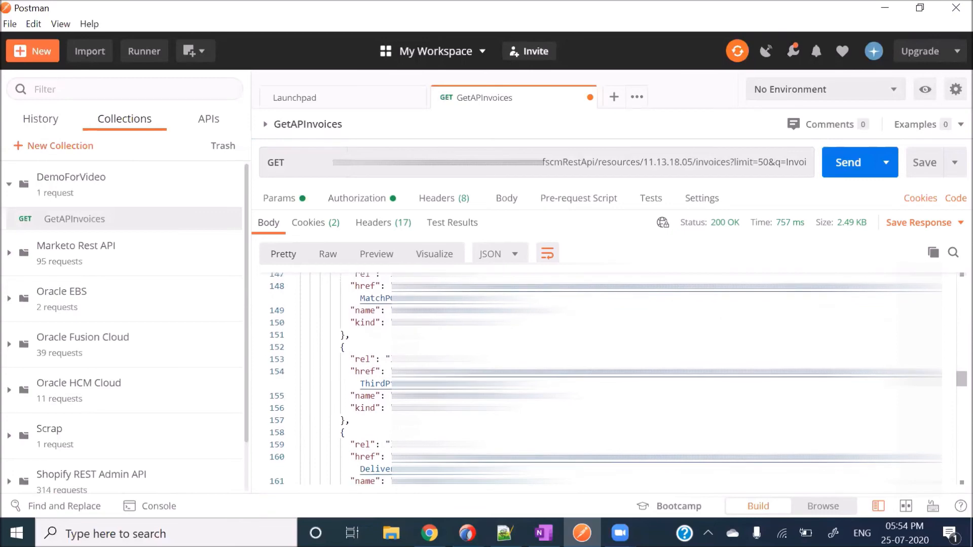
scroll(605, 379, "down", 9)
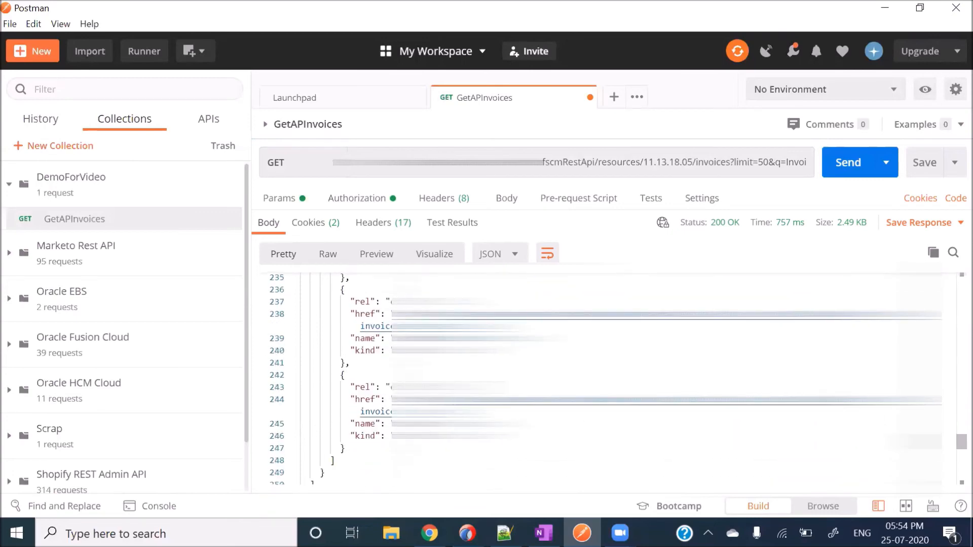
scroll(606, 379, "up", 1)
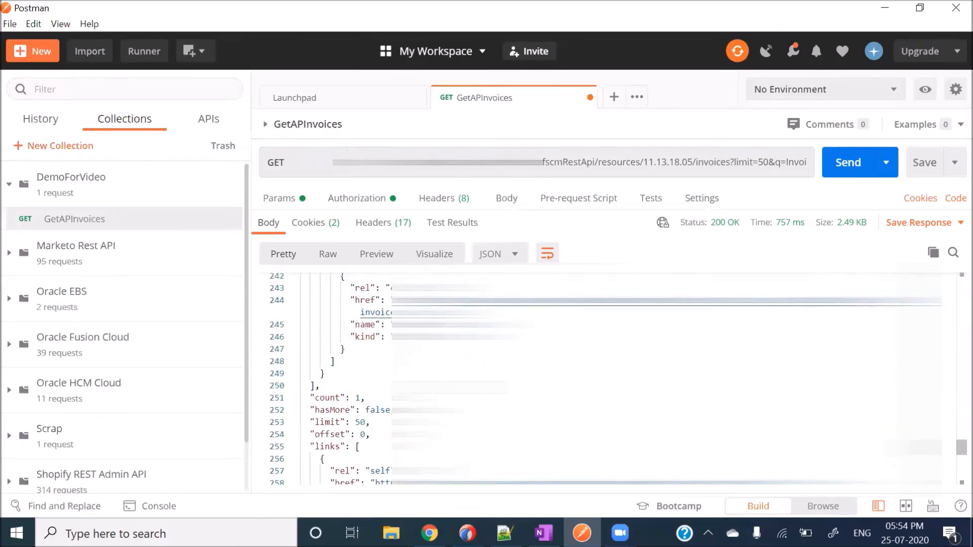
left_click(378, 421)
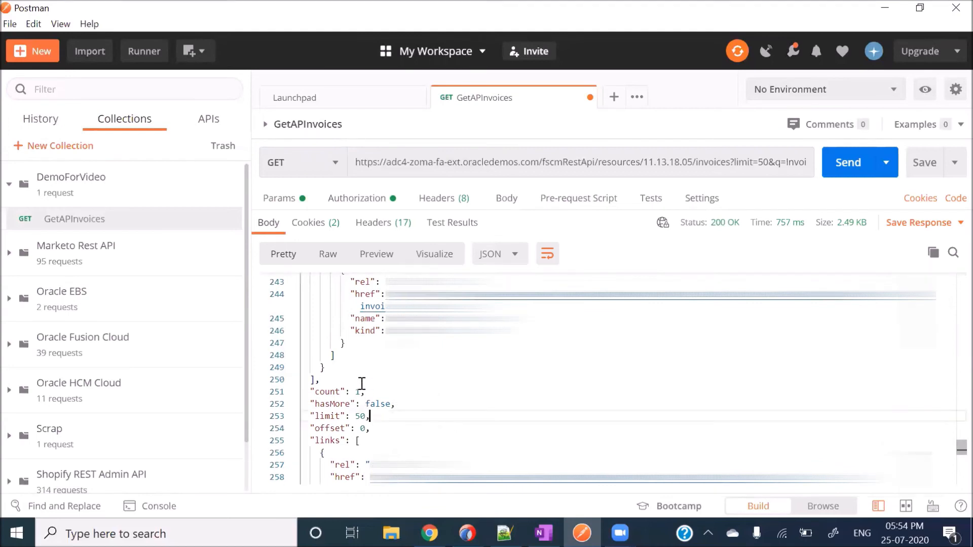
left_click_drag(375, 396, 314, 393)
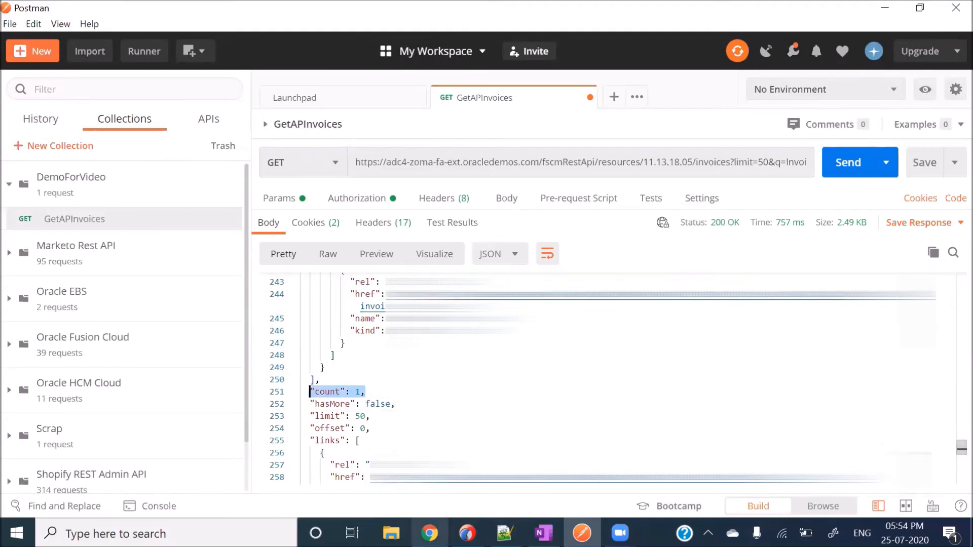
Step: Switch to the Oracle Financials Cloud REST documentation in Chrome and browse the list of available REST resources above Invoices
left_click(429, 533)
scroll(496, 300, "up", 5)
scroll(497, 301, "up", 3)
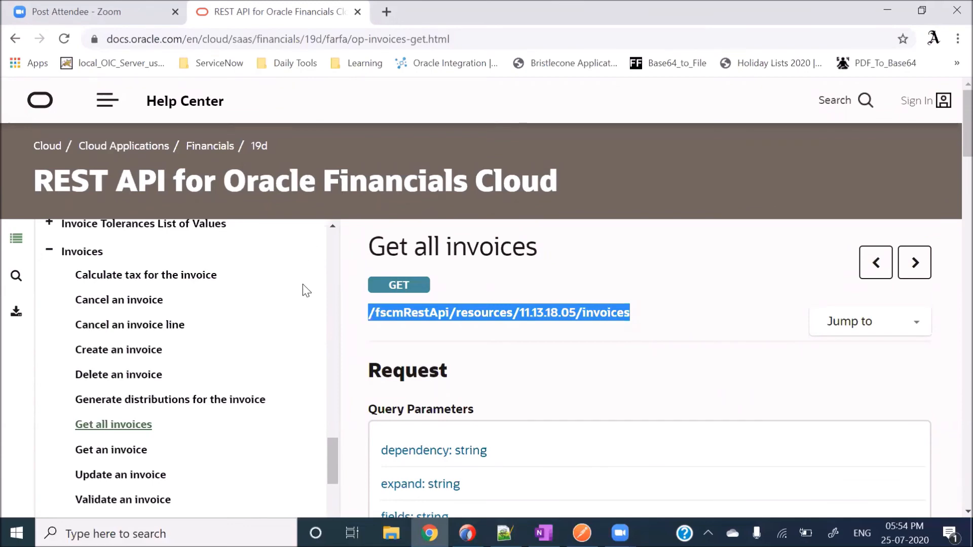
scroll(306, 290, "up", 10)
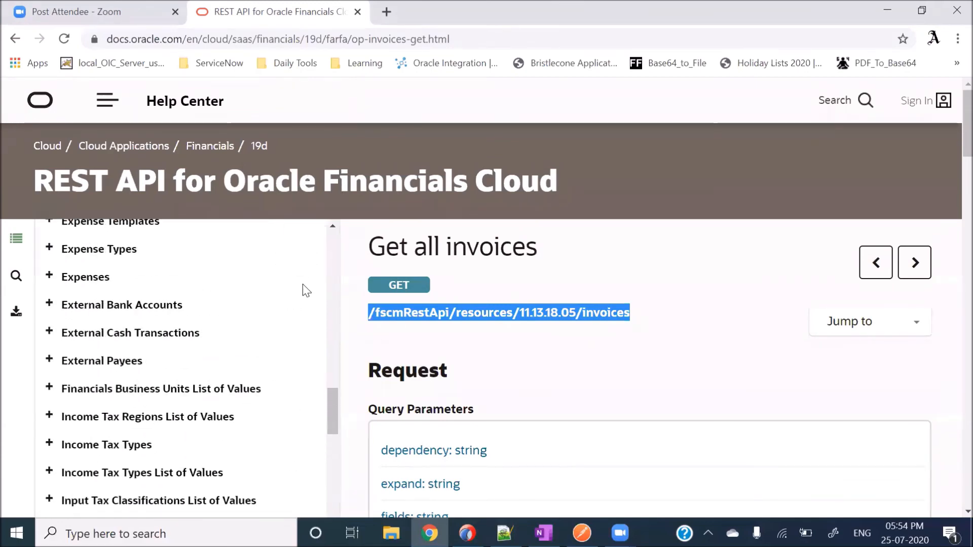
scroll(306, 290, "up", 12)
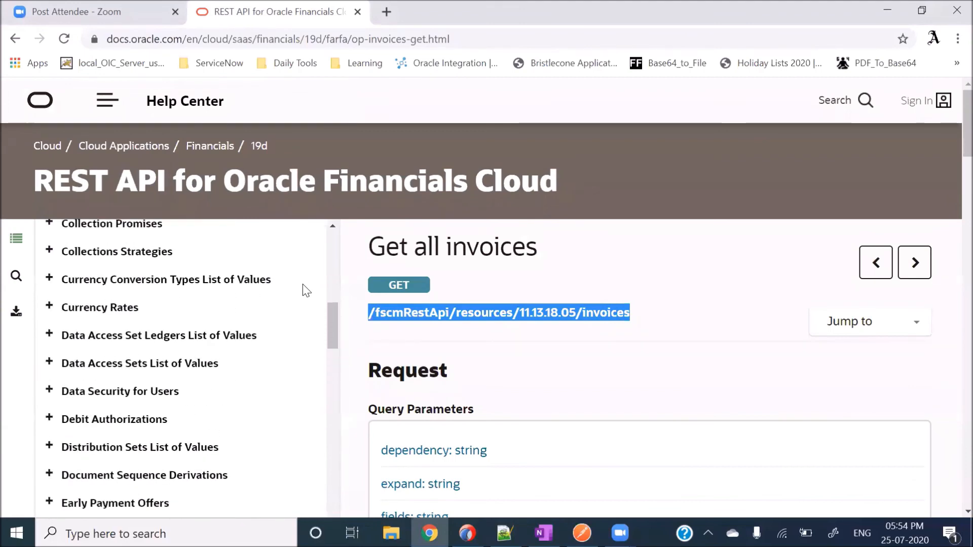
scroll(306, 290, "up", 4)
scroll(277, 336, "down", 2)
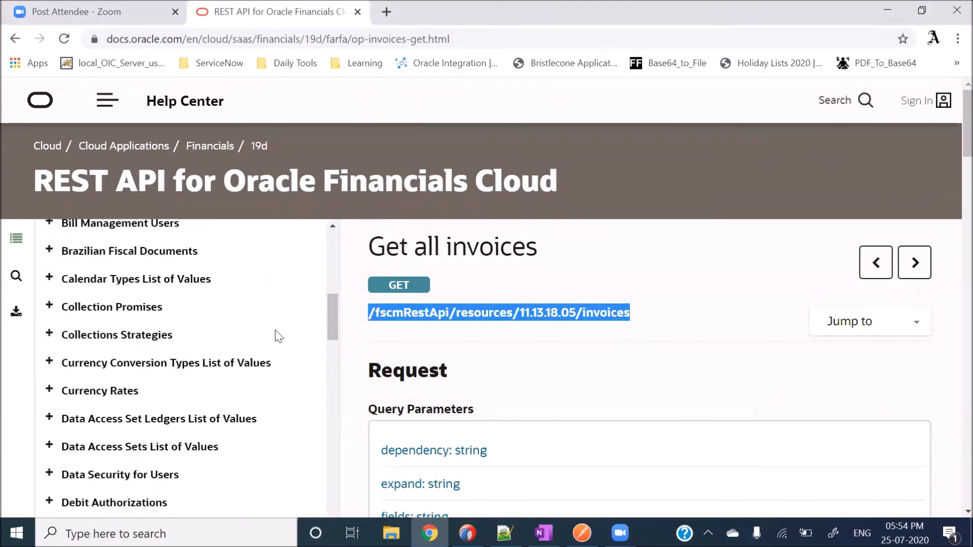
Step: Browse the Oracle Financials Cloud REST resource list down to the operations available under Invoices
scroll(278, 337, "down", 4)
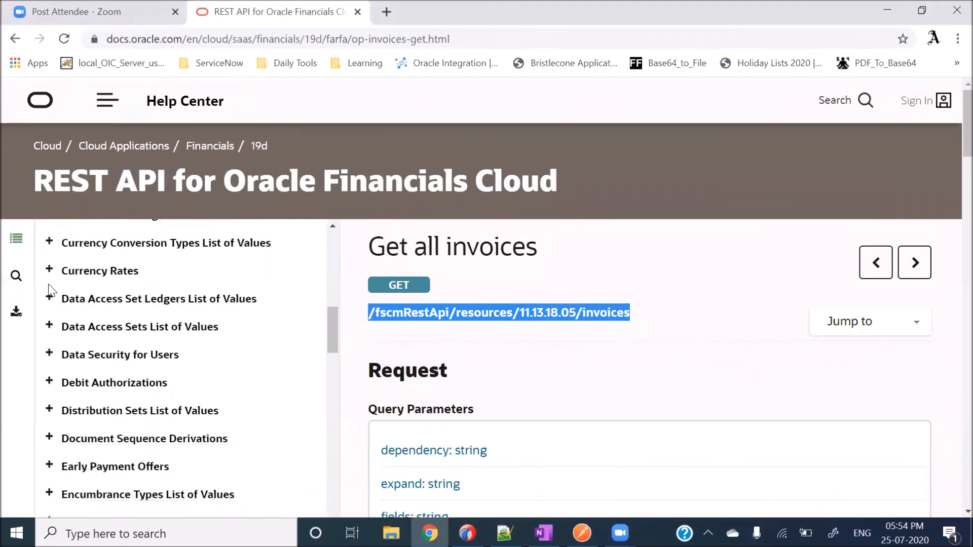
scroll(157, 350, "down", 5)
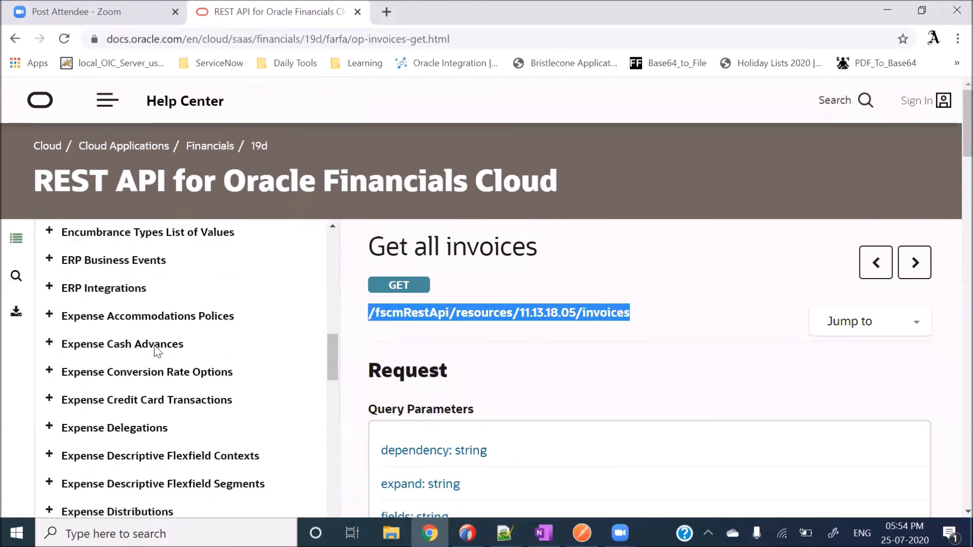
scroll(156, 350, "down", 10)
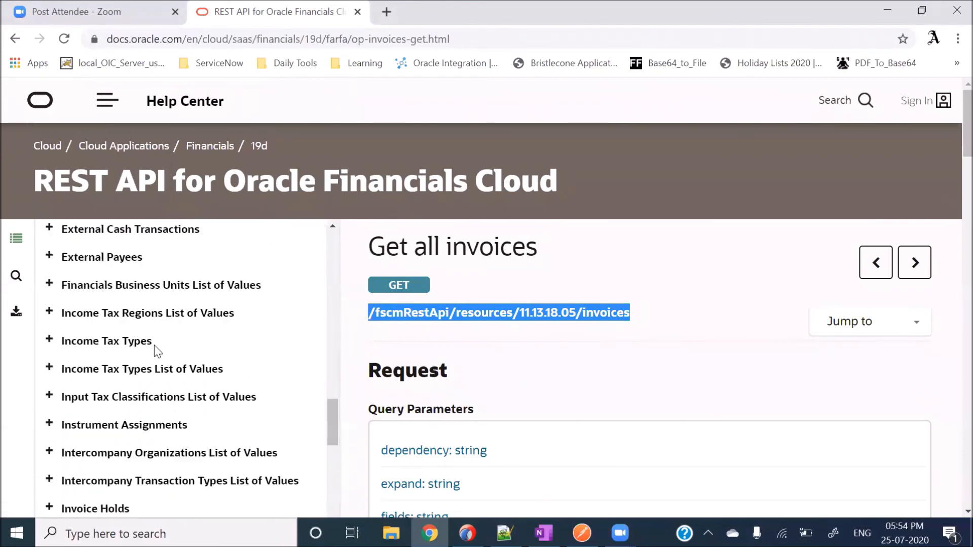
scroll(154, 345, "down", 6)
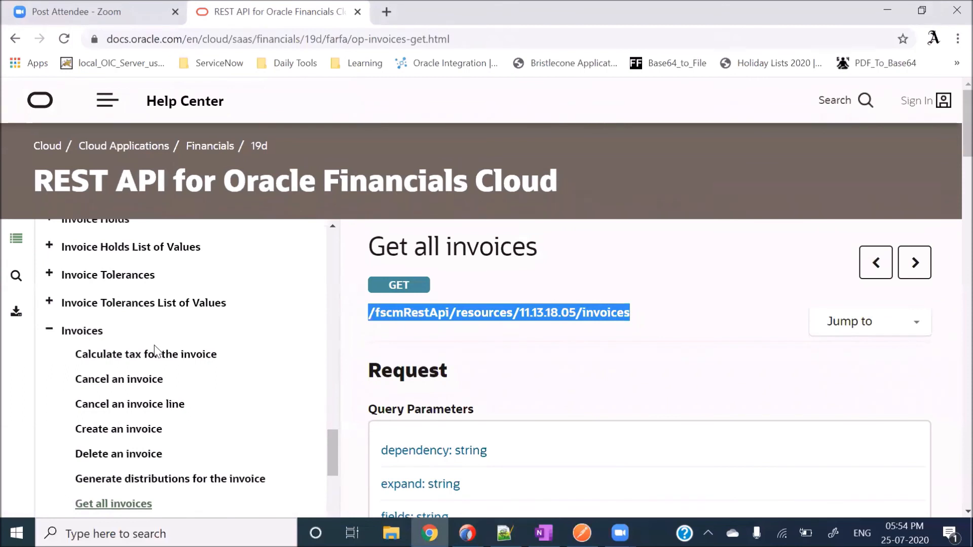
scroll(231, 381, "down", 2)
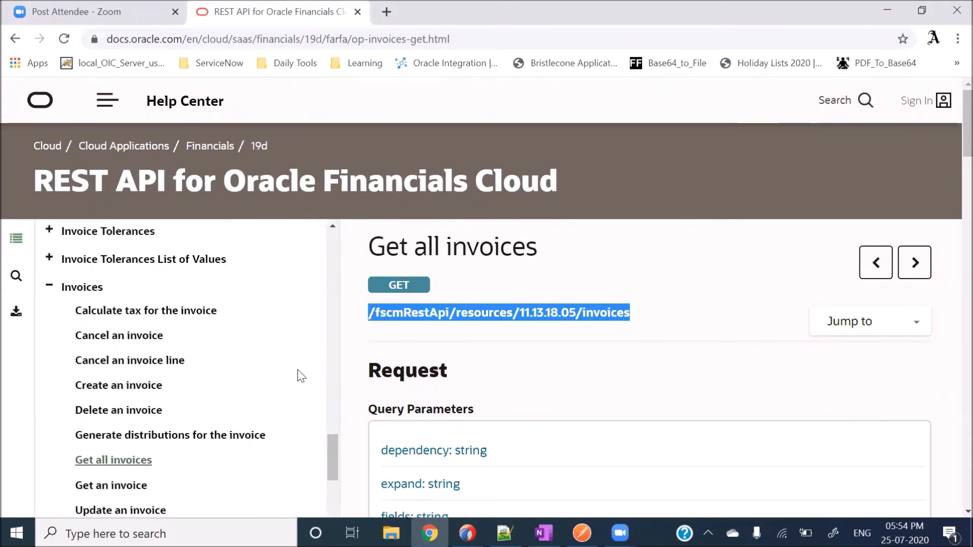
Step: Search the web in a new browser tab for "employees rest api in oracle fusion" and open the Oracle HCM Cloud Employees REST Endpoints page
left_click(386, 11)
type("emplo")
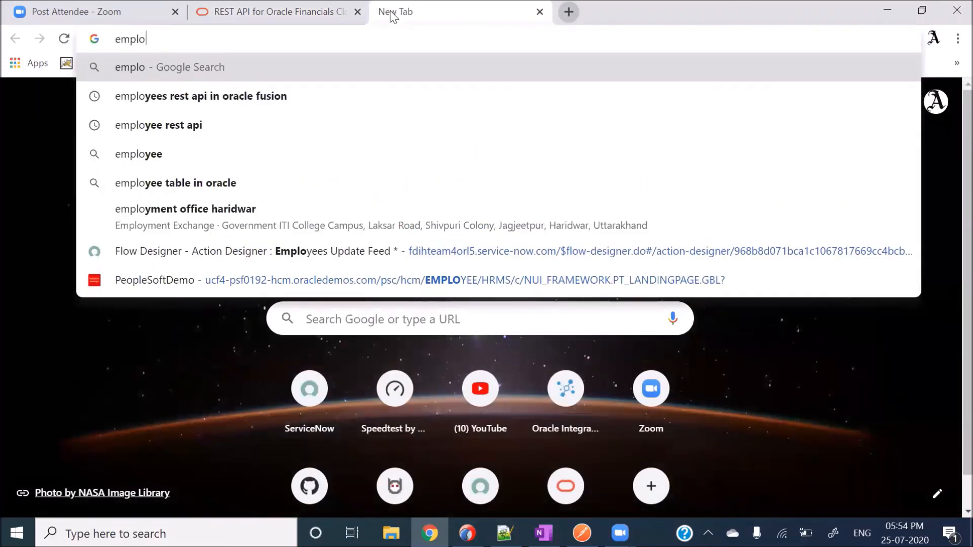
type("yees rest ap")
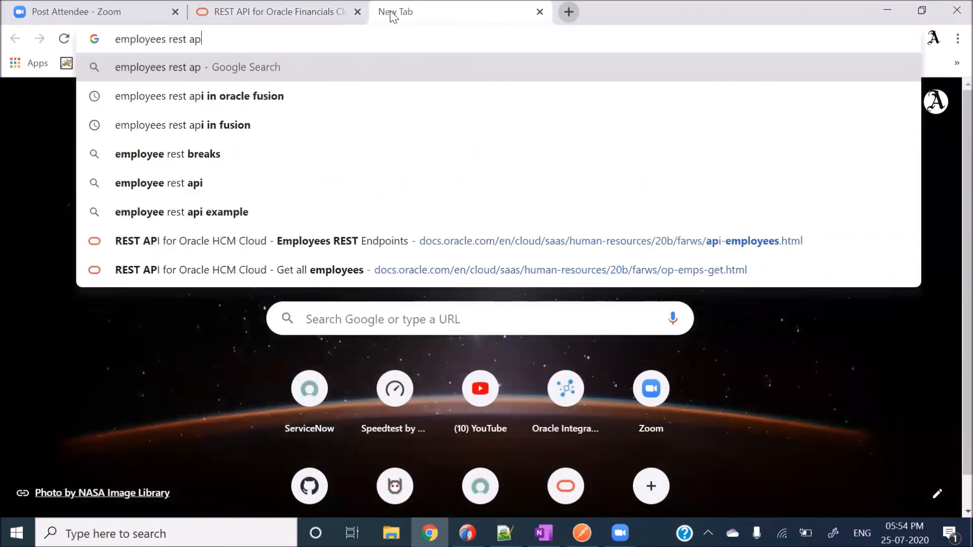
type("i in oracle fusion")
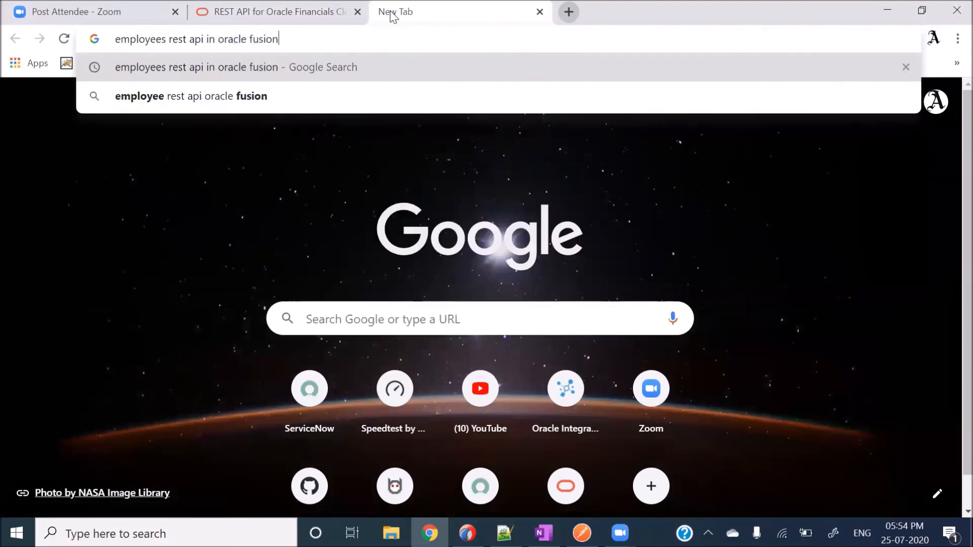
key("Return")
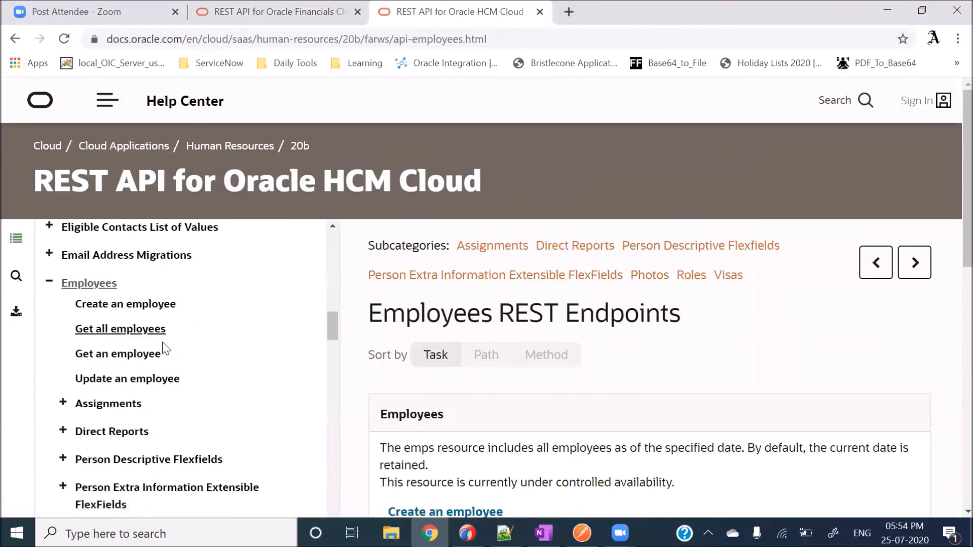
Step: Open the Get an employee operation and highlight the empsUniqID path parameter in its endpoint
left_click(140, 356)
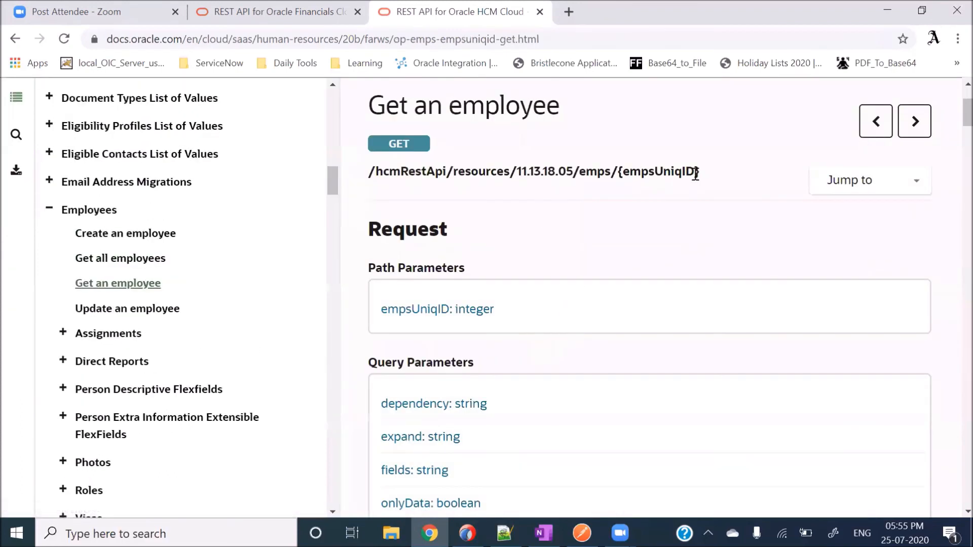
left_click_drag(724, 173, 580, 165)
double_click(637, 168)
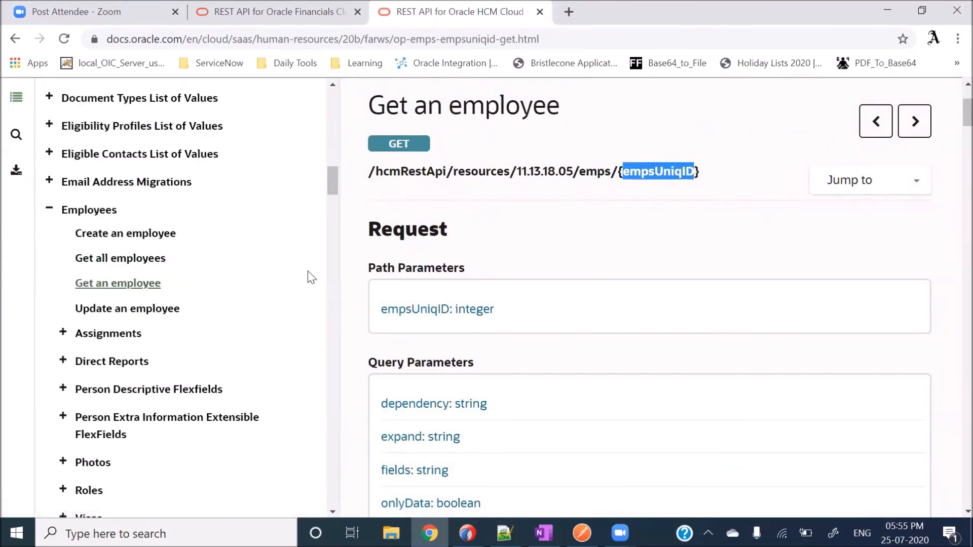
Step: Open the Get all employees operation, highlight its /hcmRestApi/resources/11.13.18.05/emps endpoint, and review the supported query parameters
left_click(132, 260)
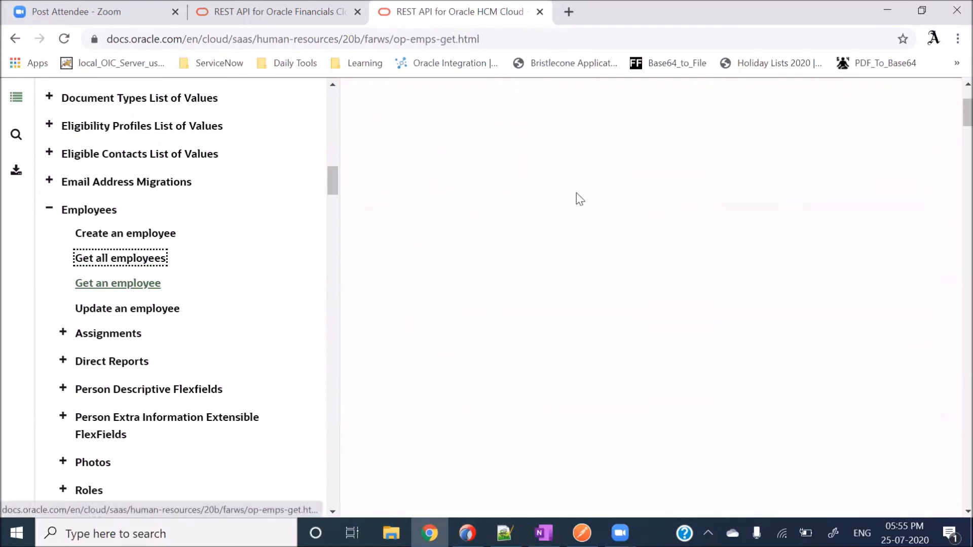
left_click_drag(611, 170, 369, 171)
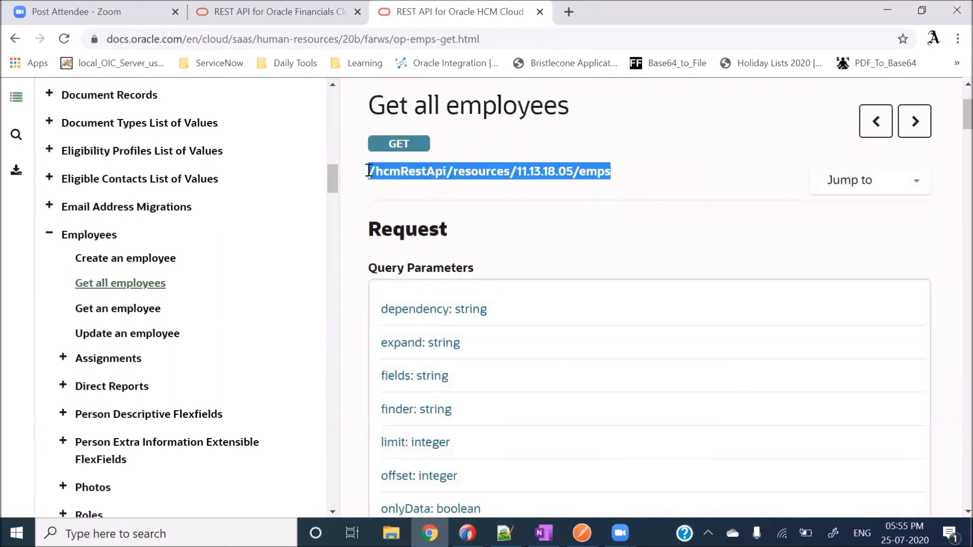
scroll(544, 205, "down", 3)
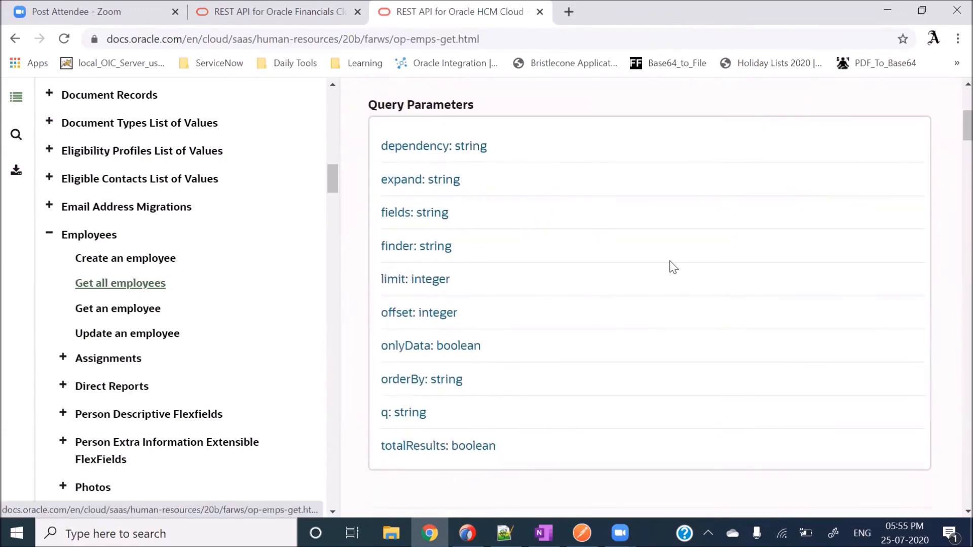
scroll(671, 267, "up", 6)
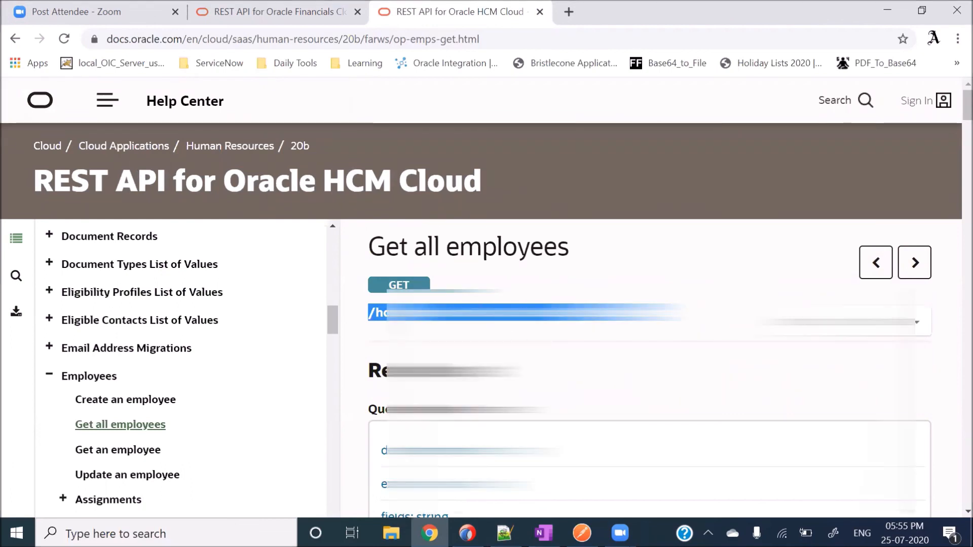
Step: Switch back to Postman and review the GetAPInvoices response body
key("alt+Tab")
scroll(591, 379, "up", 3)
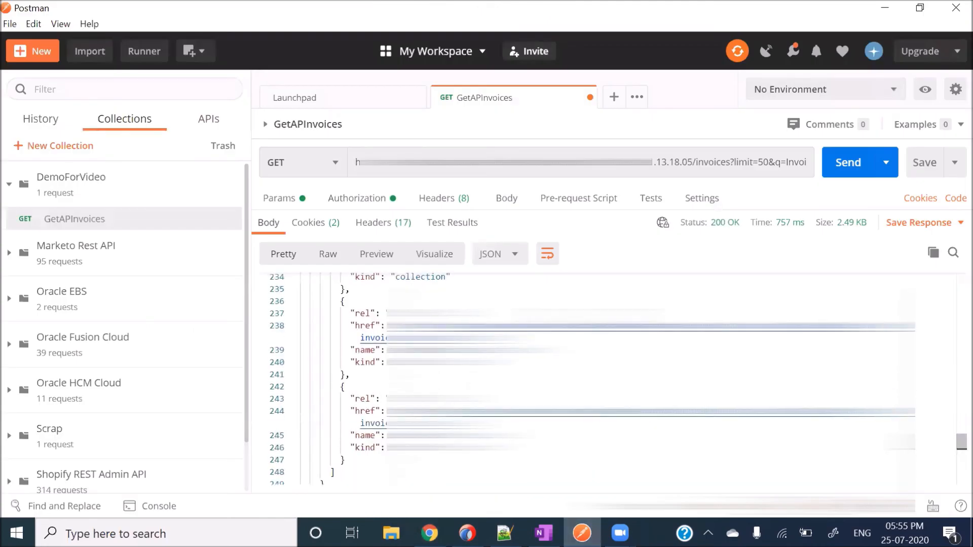